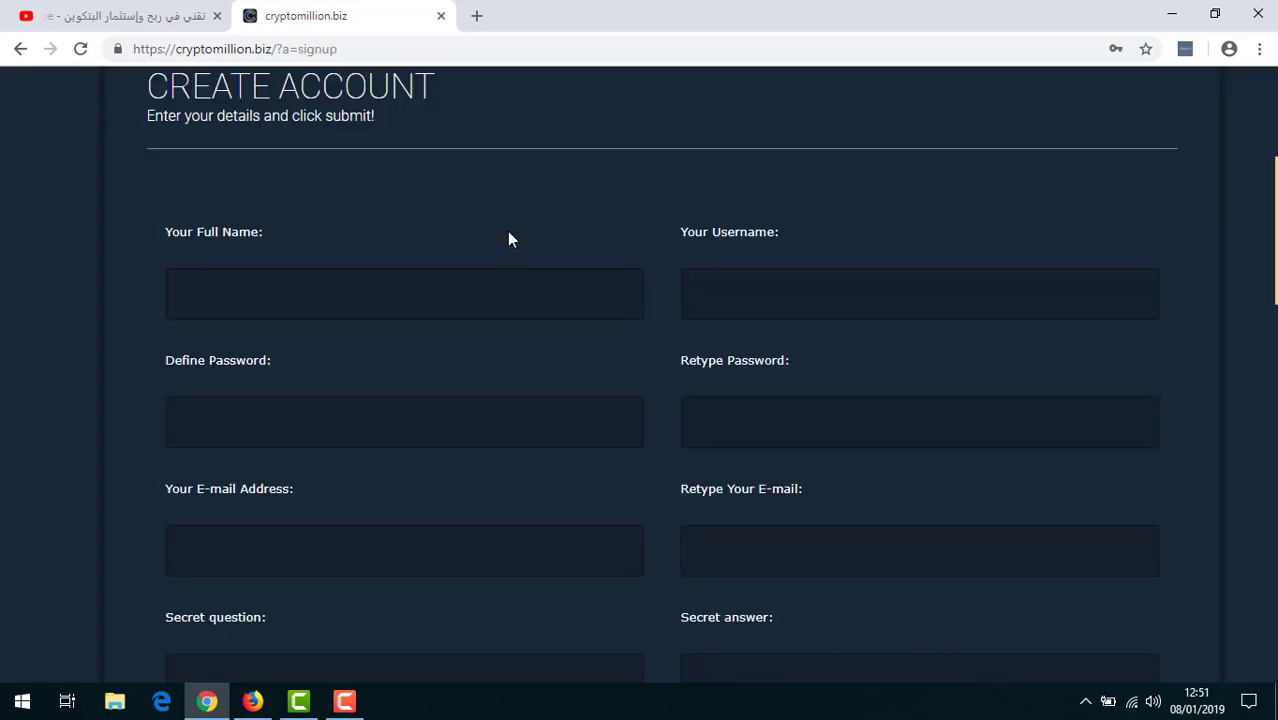
- Examine the sign-up form's full name, username, password and e-mail fields, including their retype fields
click(340, 293)
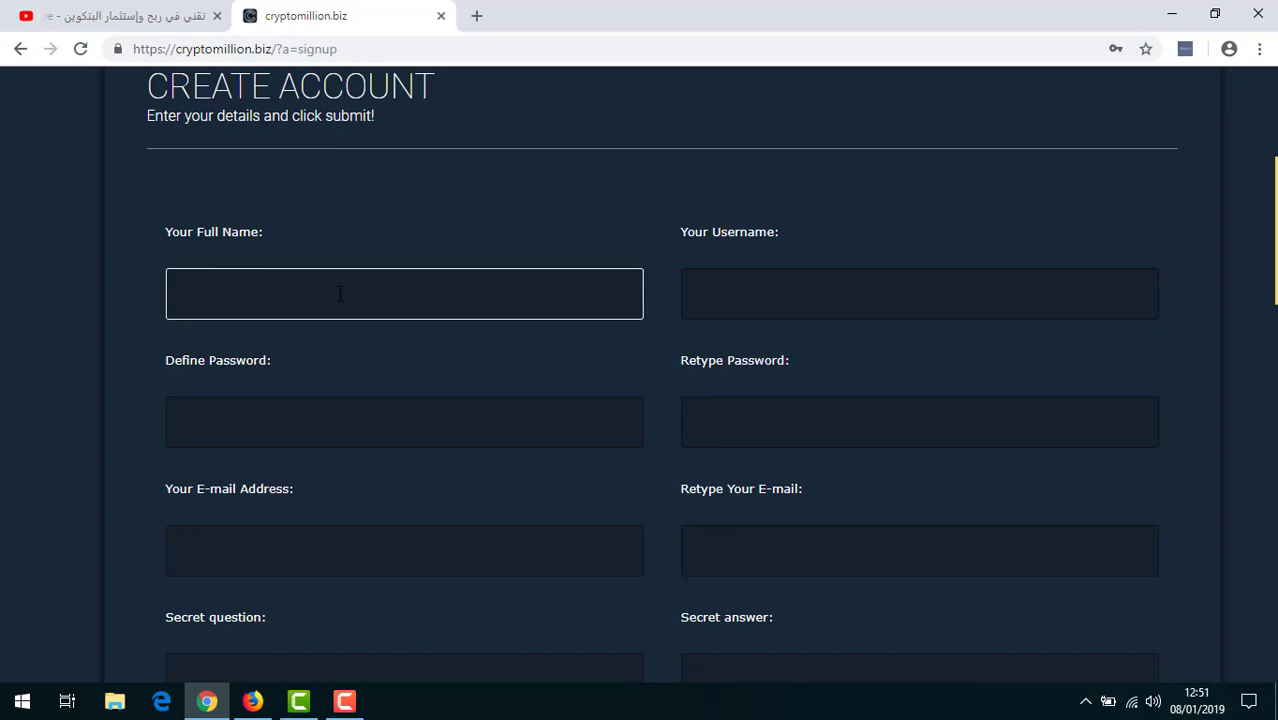
click(99, 240)
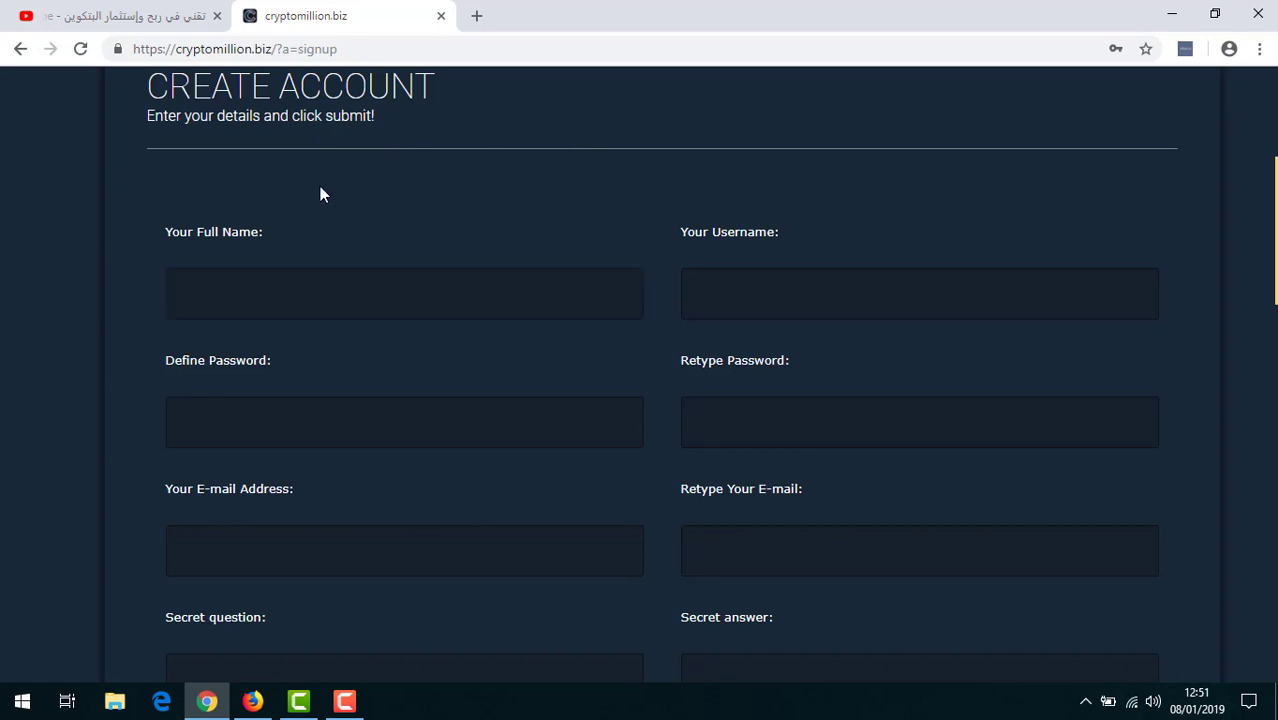
click(782, 310)
click(405, 300)
scroll(400, 315, down, 1)
click(370, 340)
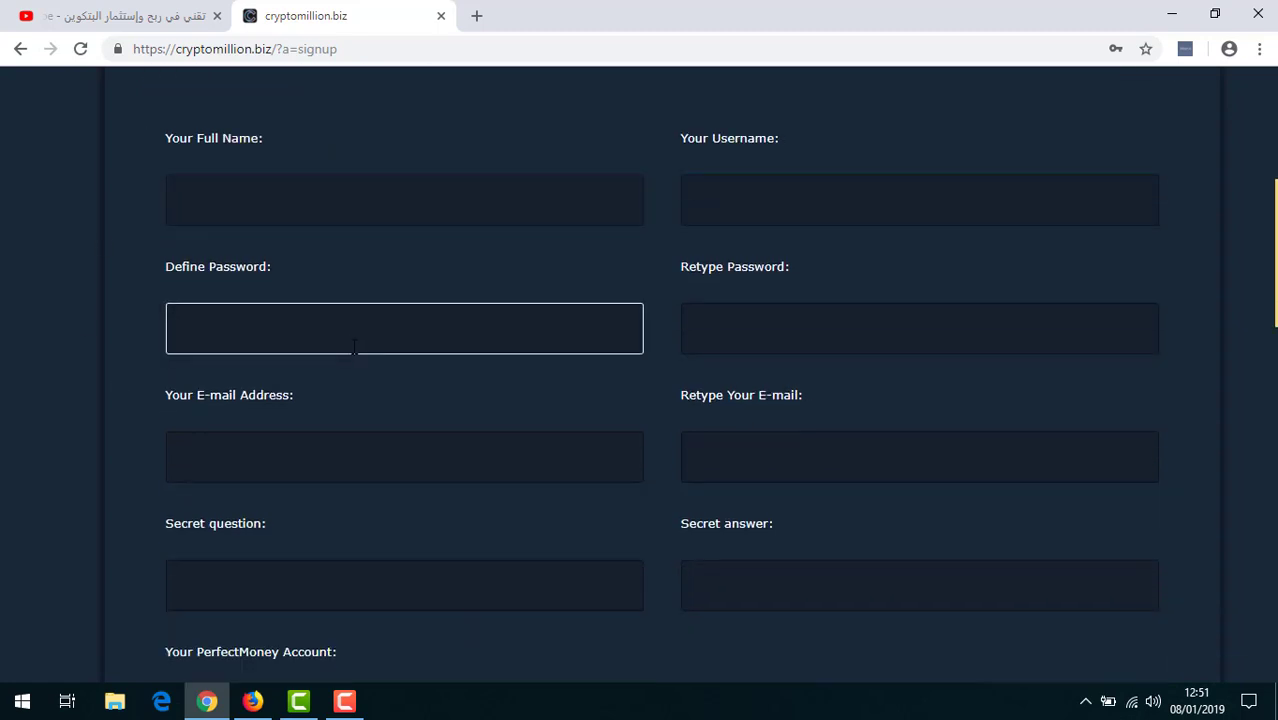
click(779, 277)
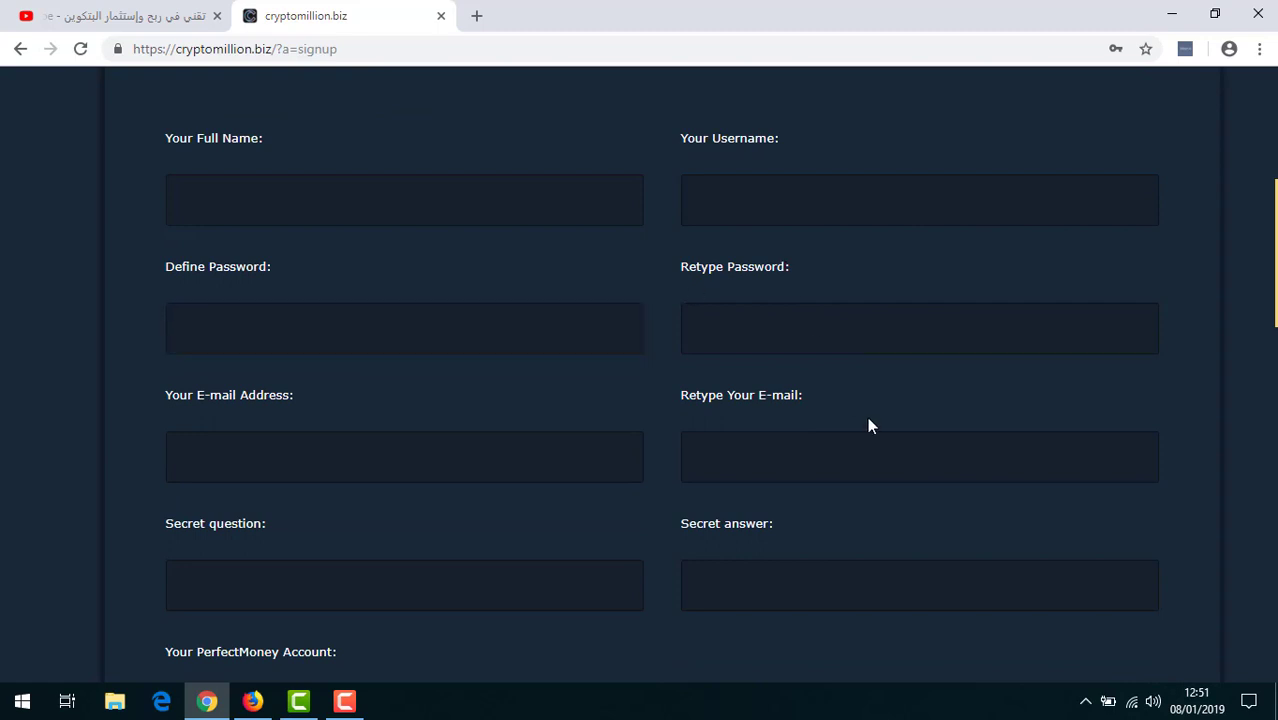
scroll(338, 360, down, 1)
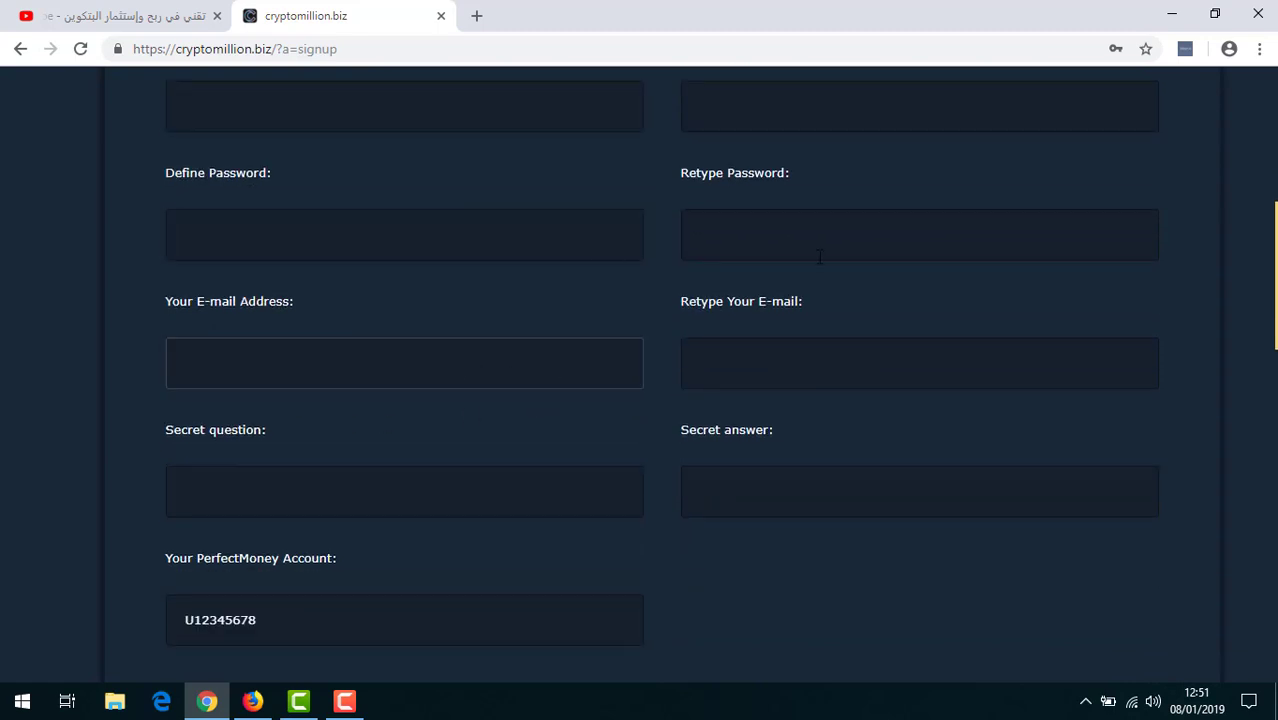
scroll(551, 265, down, 2)
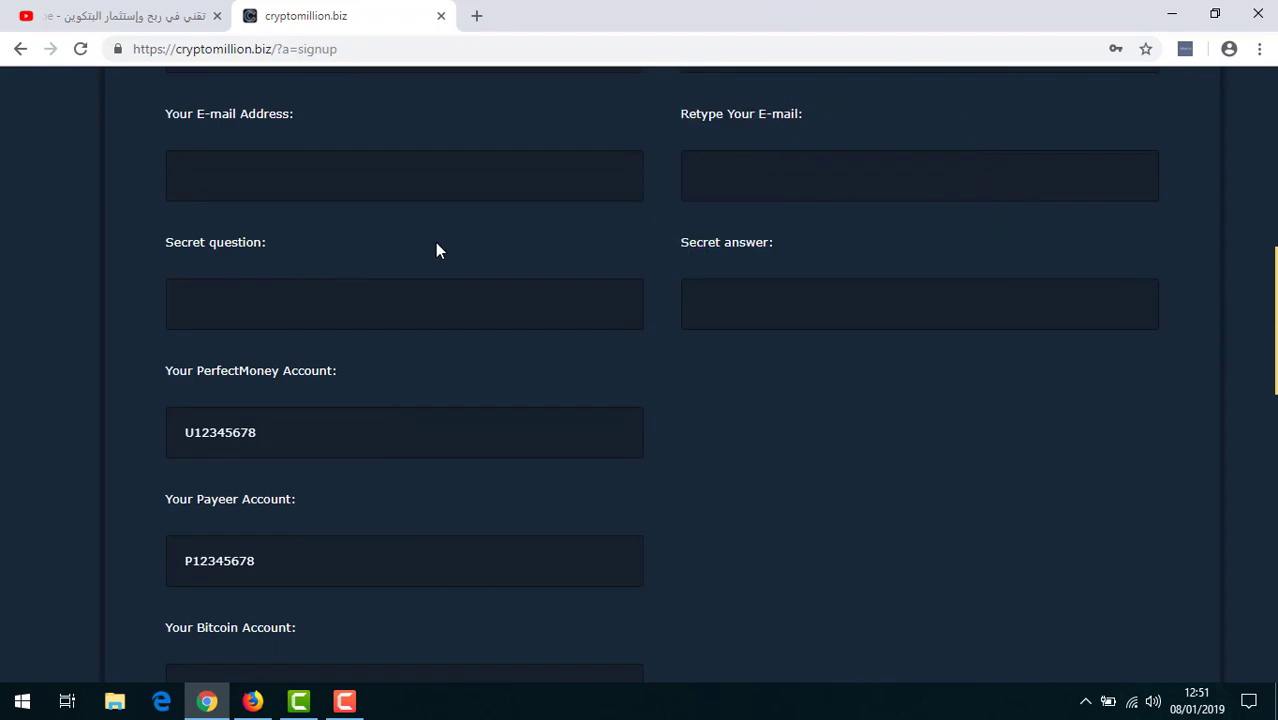
- Examine the secret question and secret answer fields of the sign-up form
click(379, 300)
click(1000, 562)
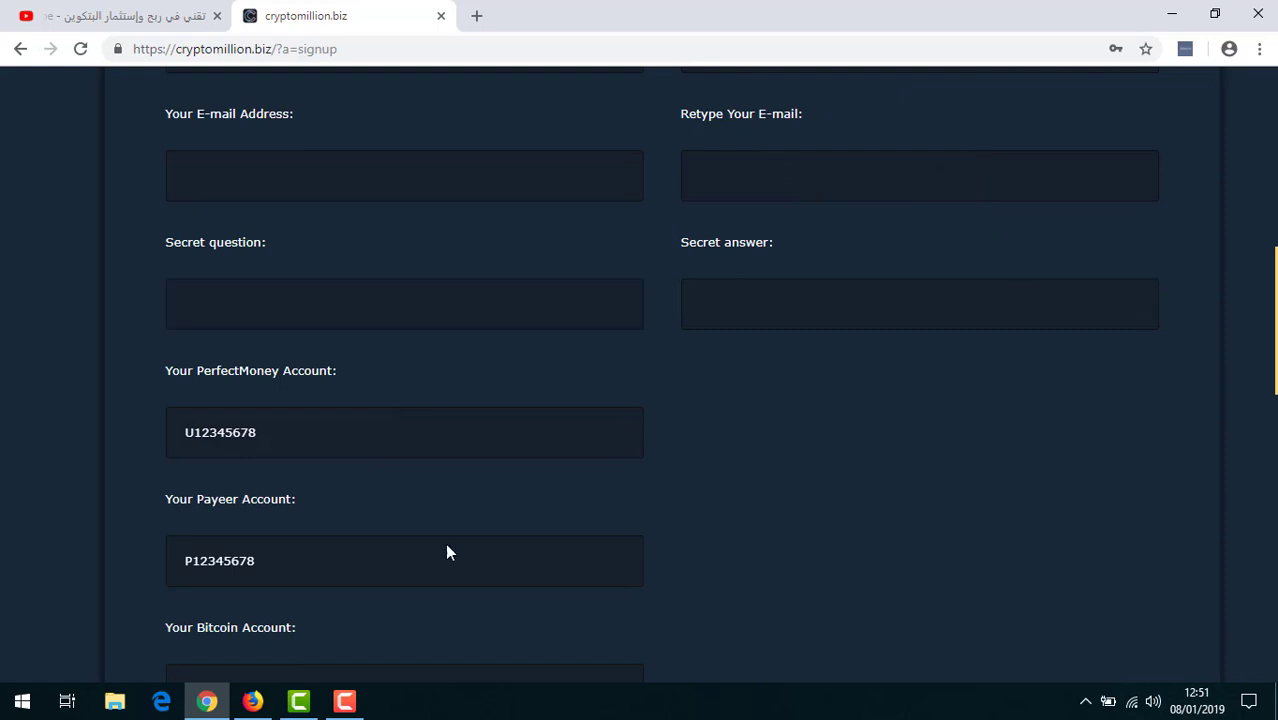
click(247, 312)
click(553, 238)
key(Tab)
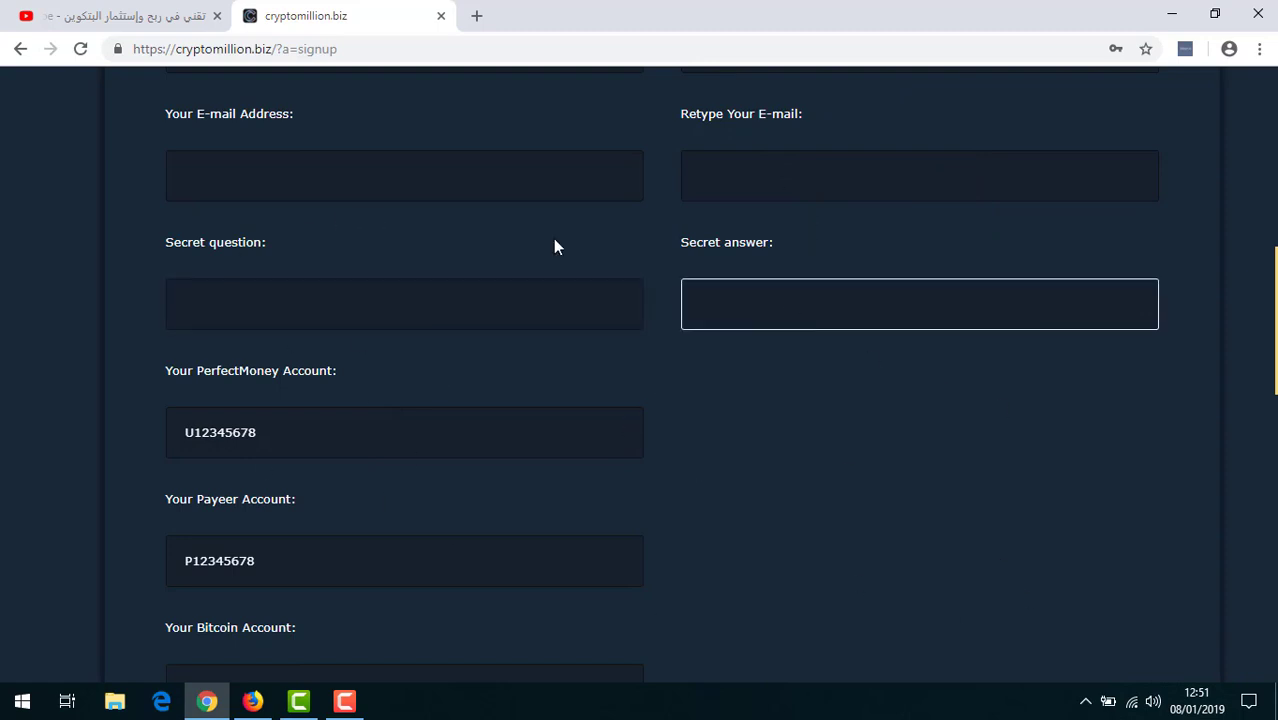
click(582, 322)
click(926, 457)
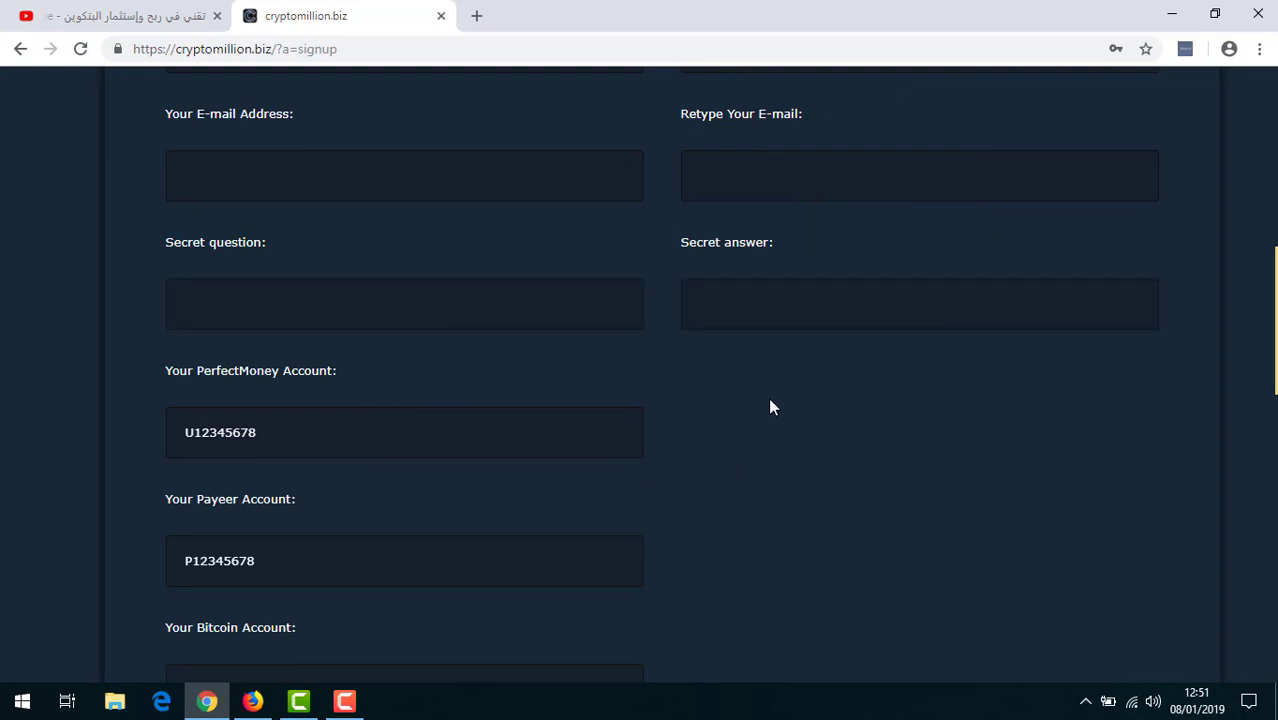
- Examine the payment account fields of the sign-up form, from PerfectMoney and Payeer through to Bitcoin Cash
scroll(490, 318, down, 2)
click(250, 262)
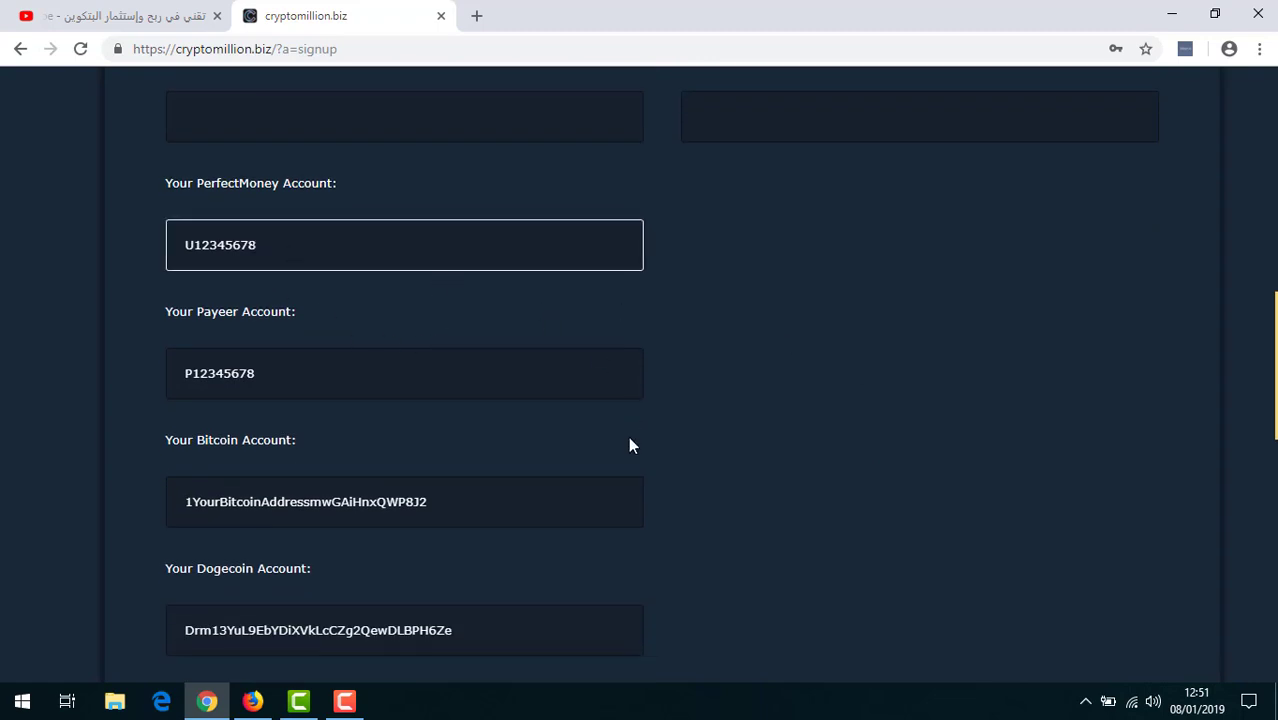
click(655, 262)
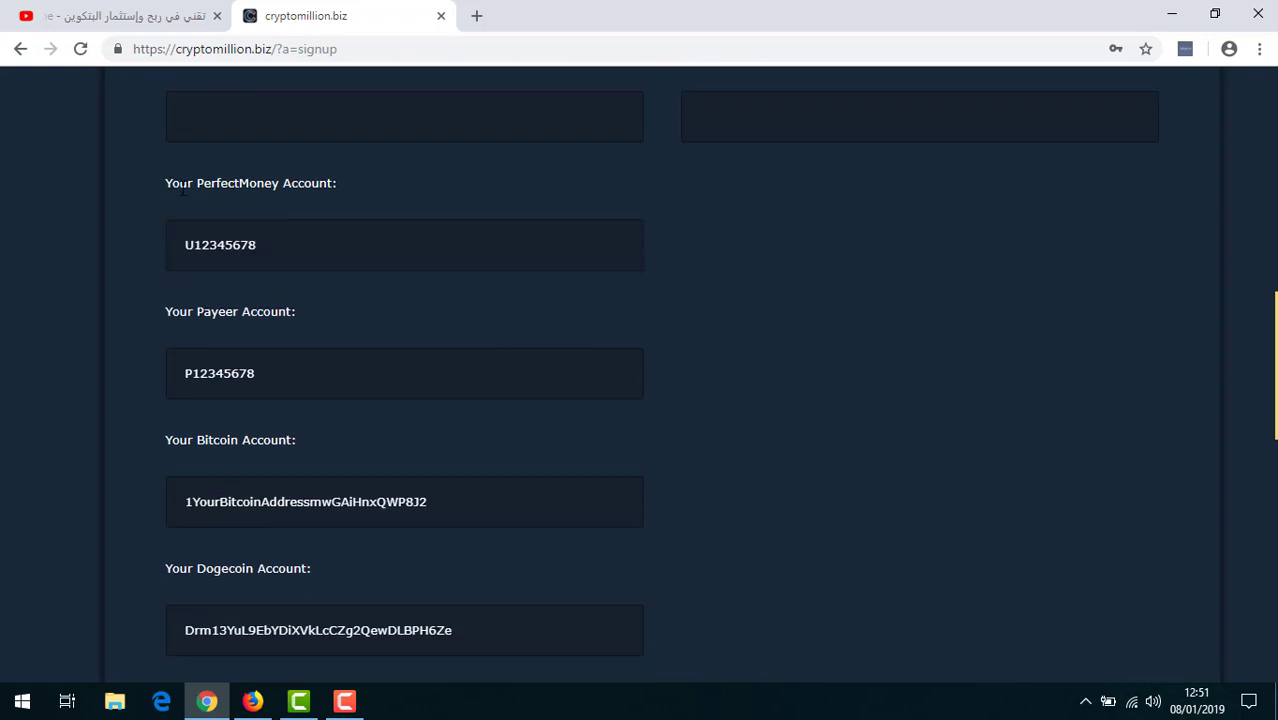
scroll(200, 220, down, 1)
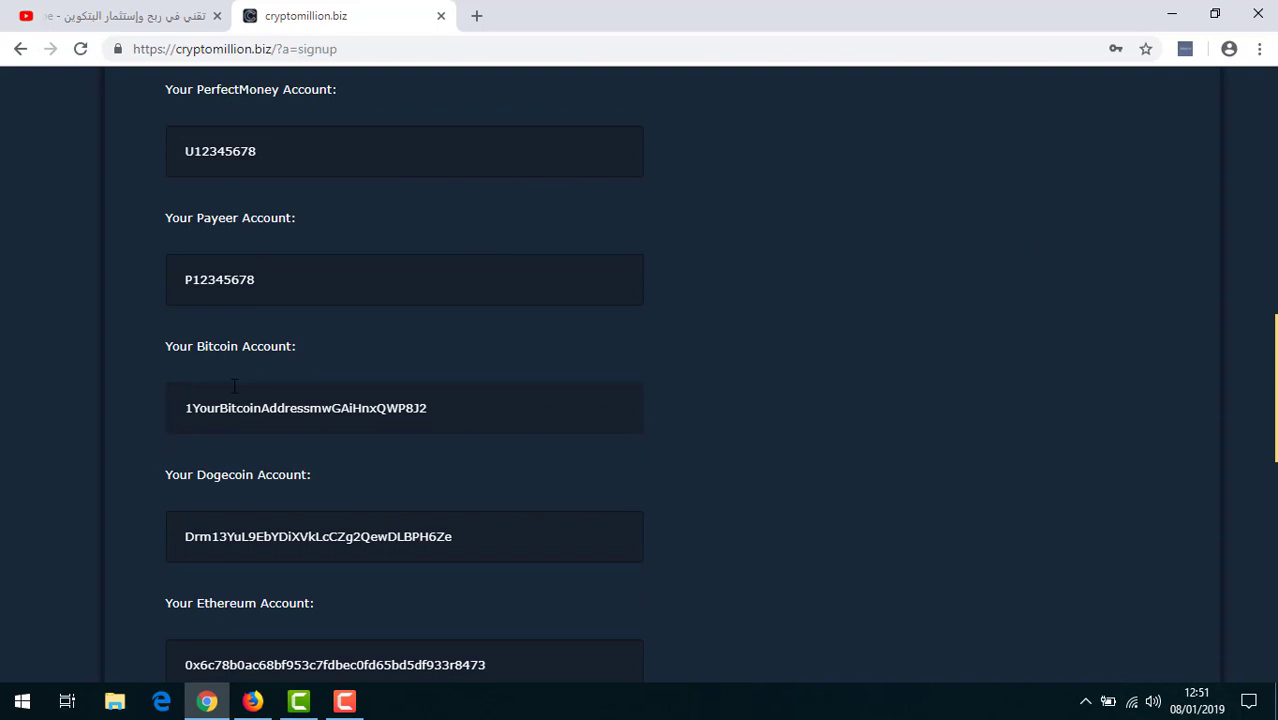
scroll(533, 305, down, 2)
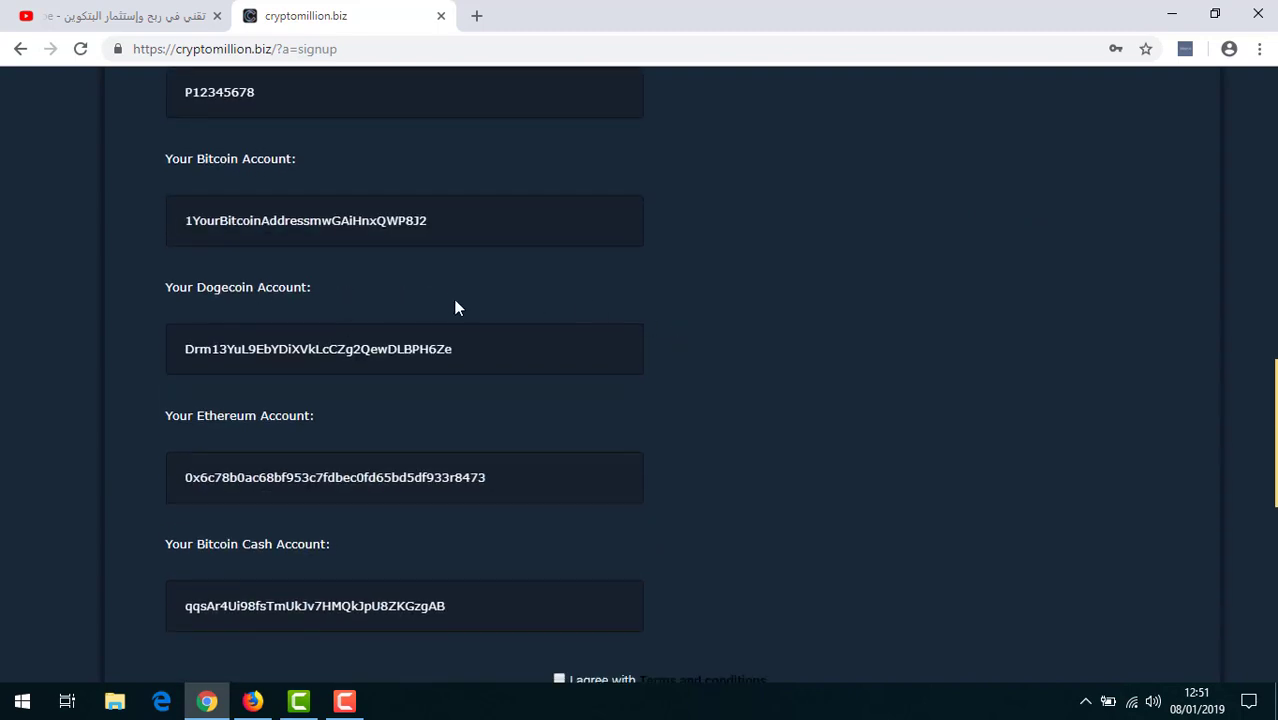
scroll(456, 305, down, 1)
scroll(410, 355, down, 1)
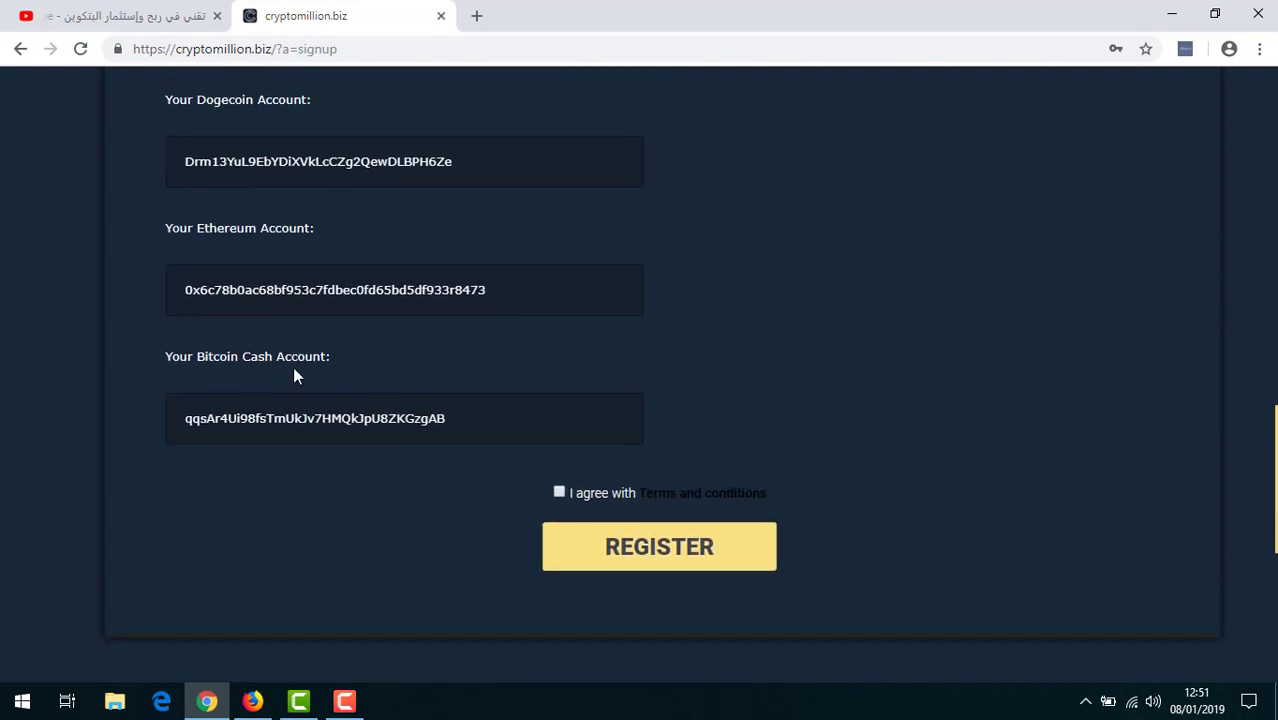
scroll(340, 436, up, 2)
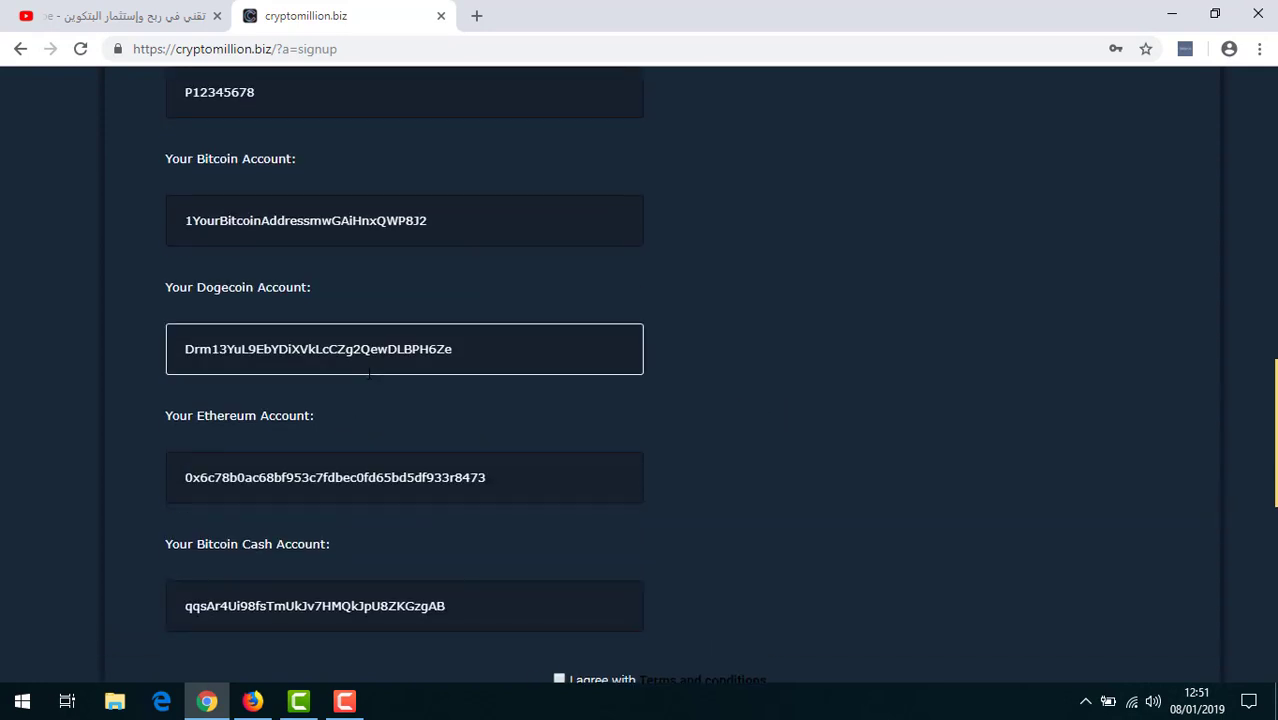
- Agree to the terms and conditions at the end of the sign-up form
scroll(254, 305, down, 2)
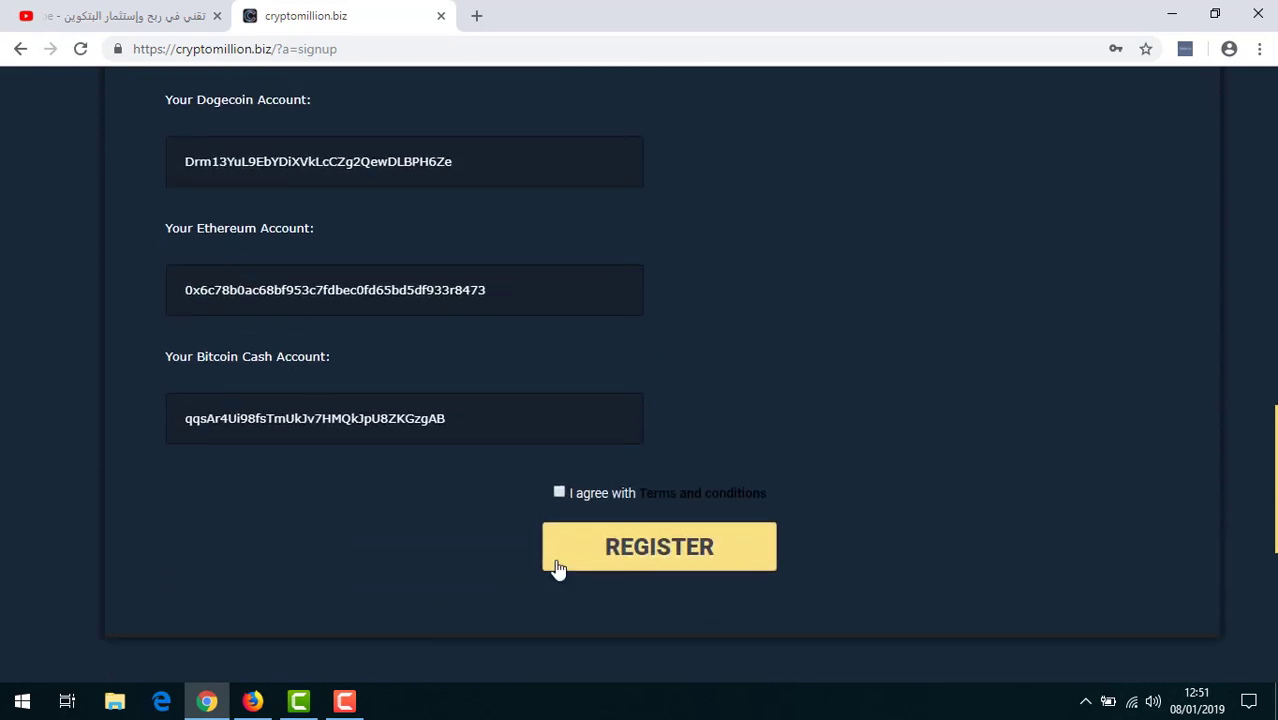
click(559, 492)
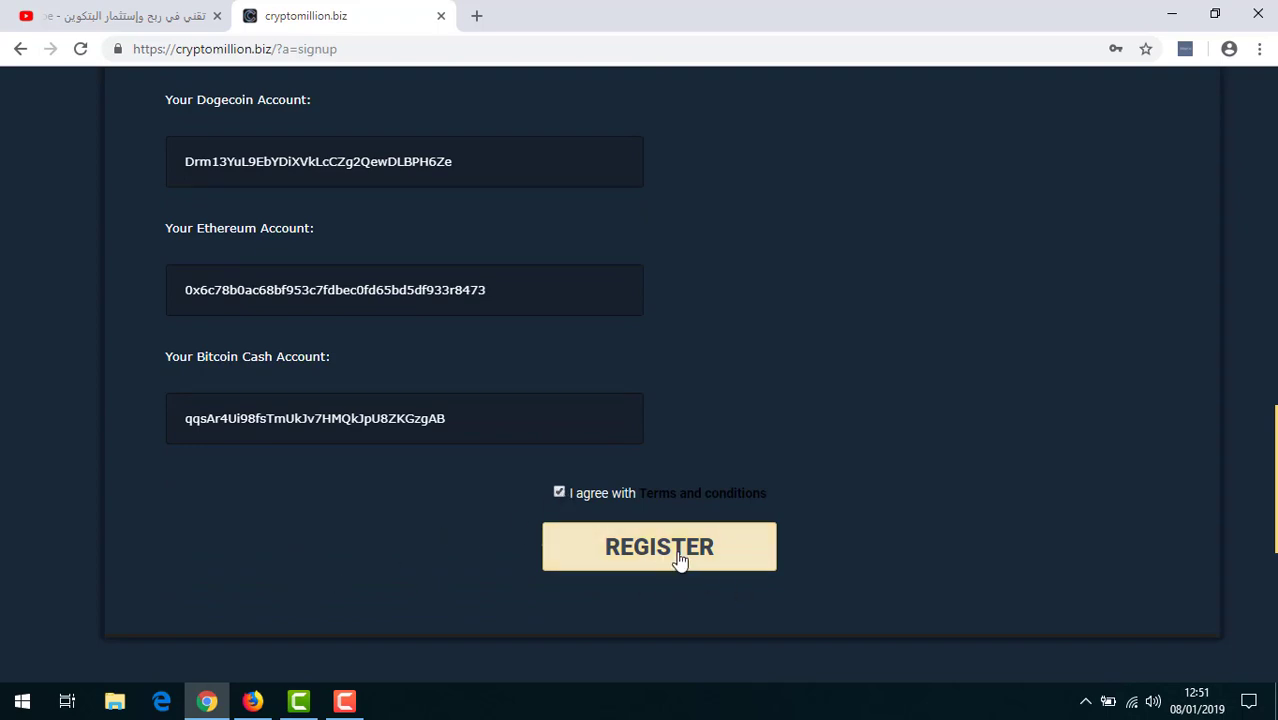
scroll(829, 469, up, 15)
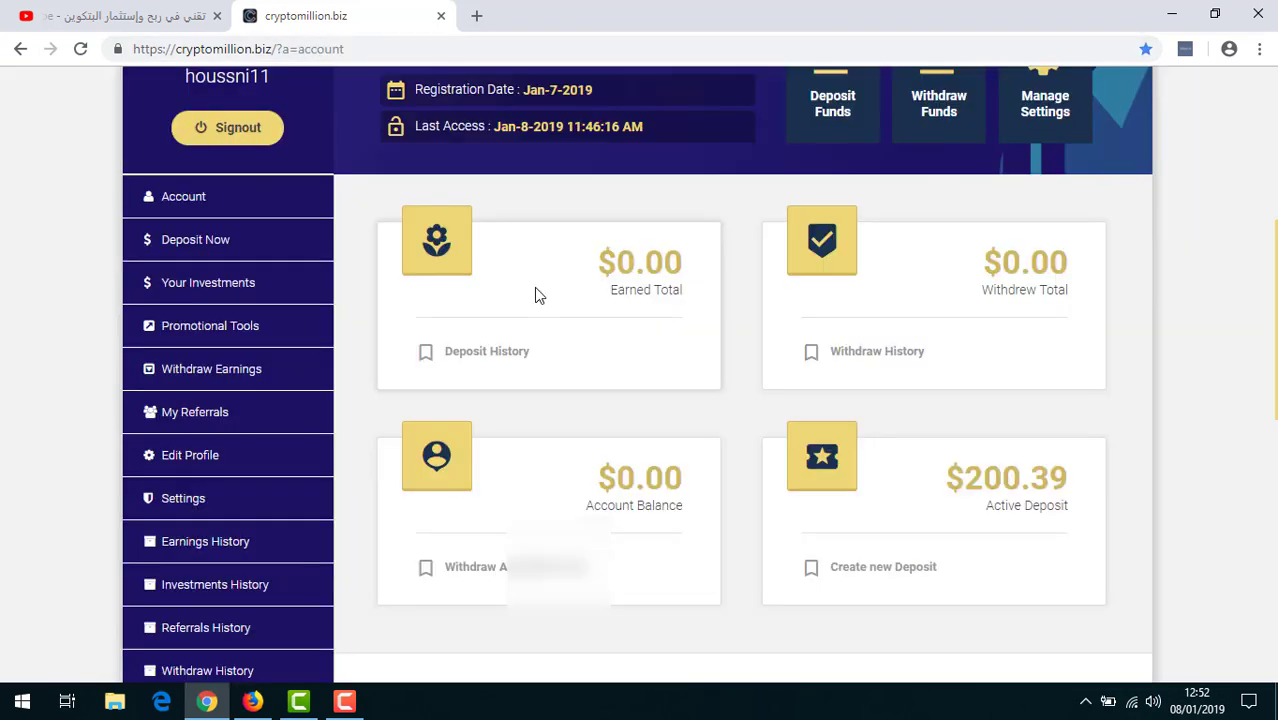
- Open the page for making a new deposit from the account overview
scroll(534, 287, down, 1)
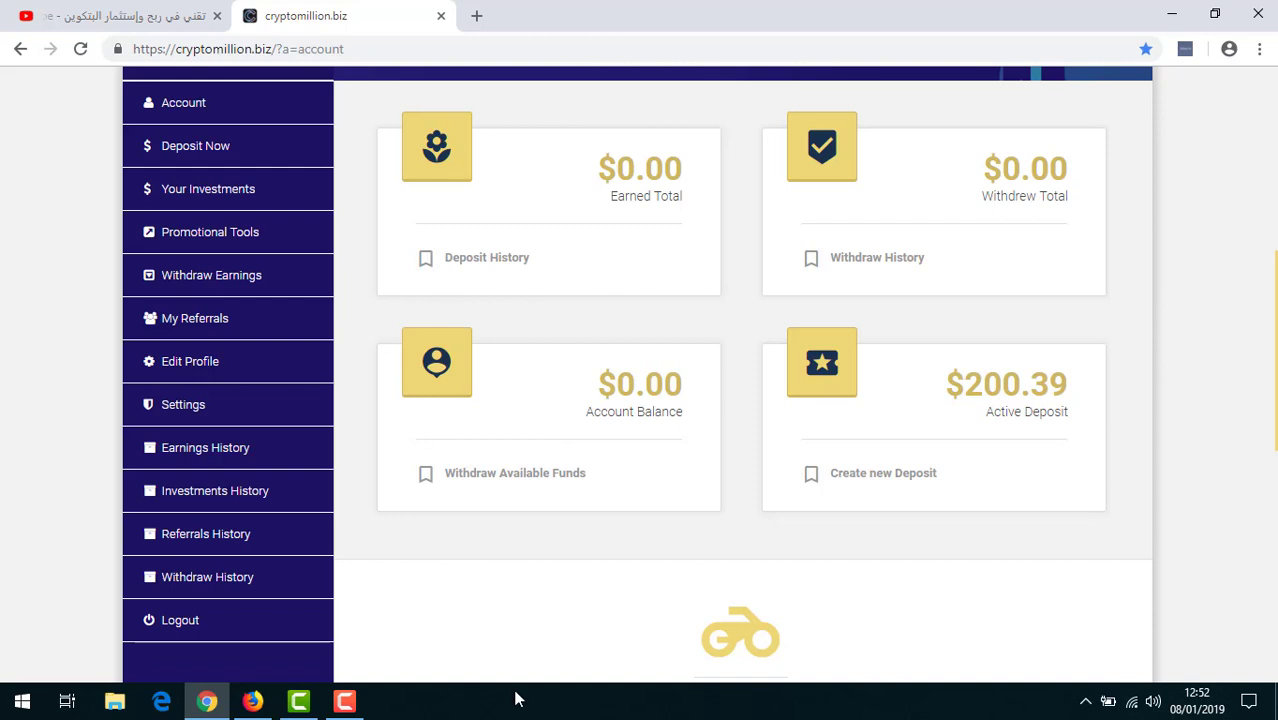
click(310, 152)
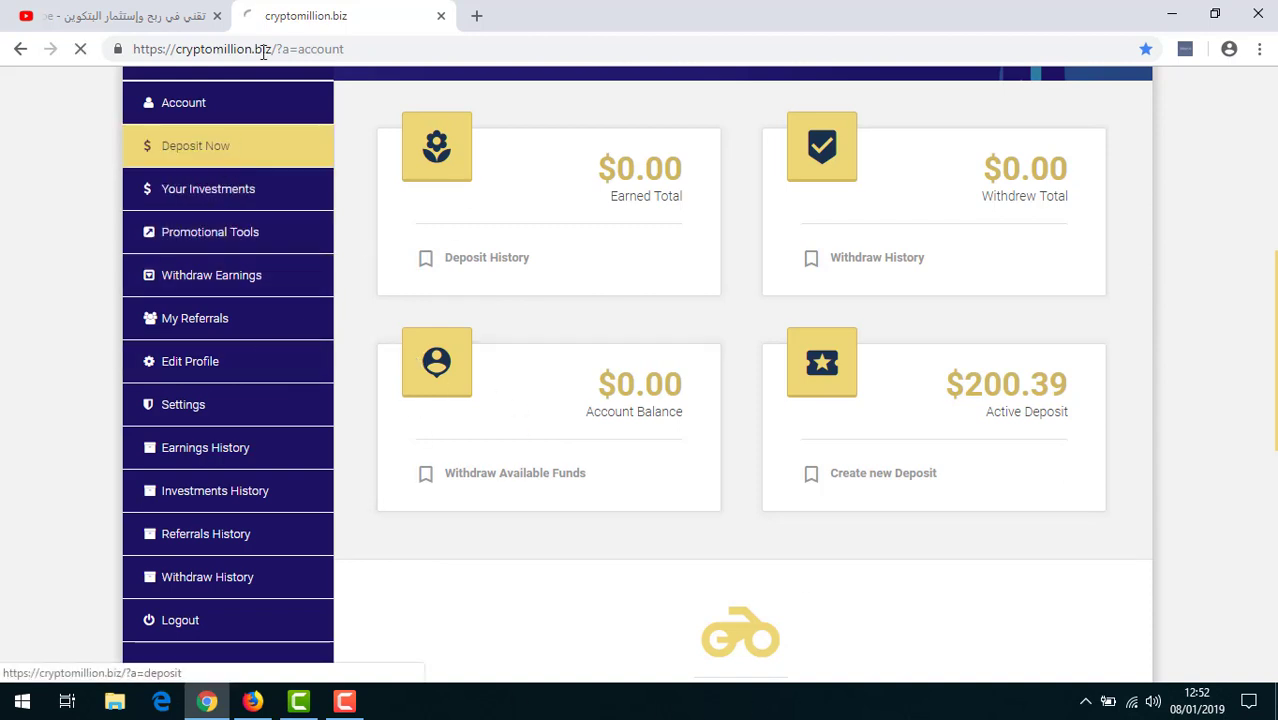
- Examine the offered deposit plans, comparing their daily profit rates, durations and allowed spending amounts
scroll(690, 334, down, 1)
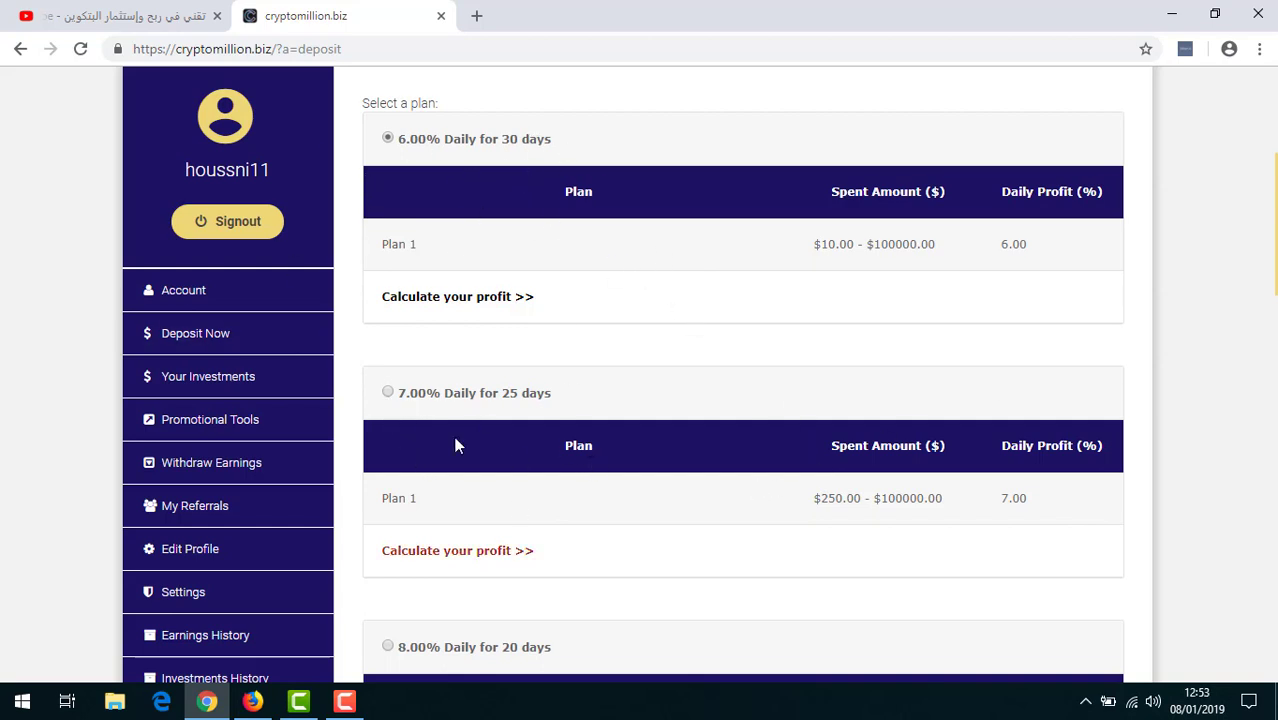
scroll(558, 380, down, 3)
scroll(560, 356, down, 1)
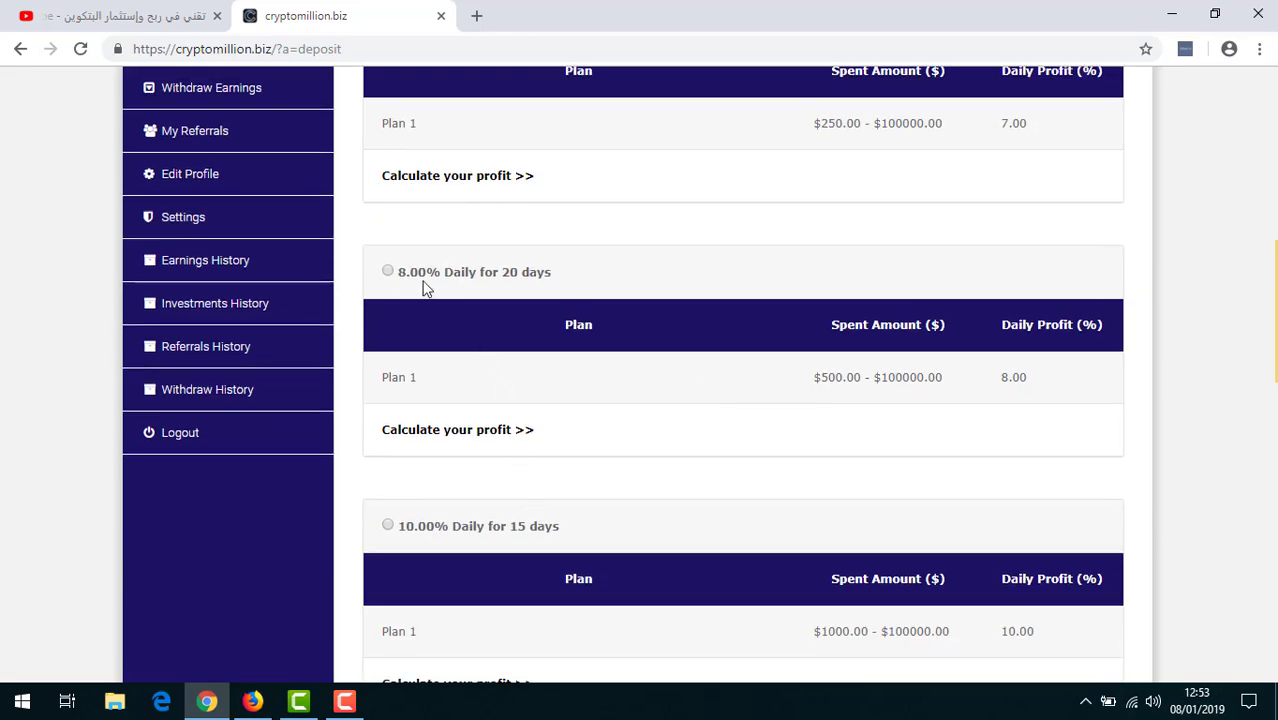
scroll(672, 373, down, 3)
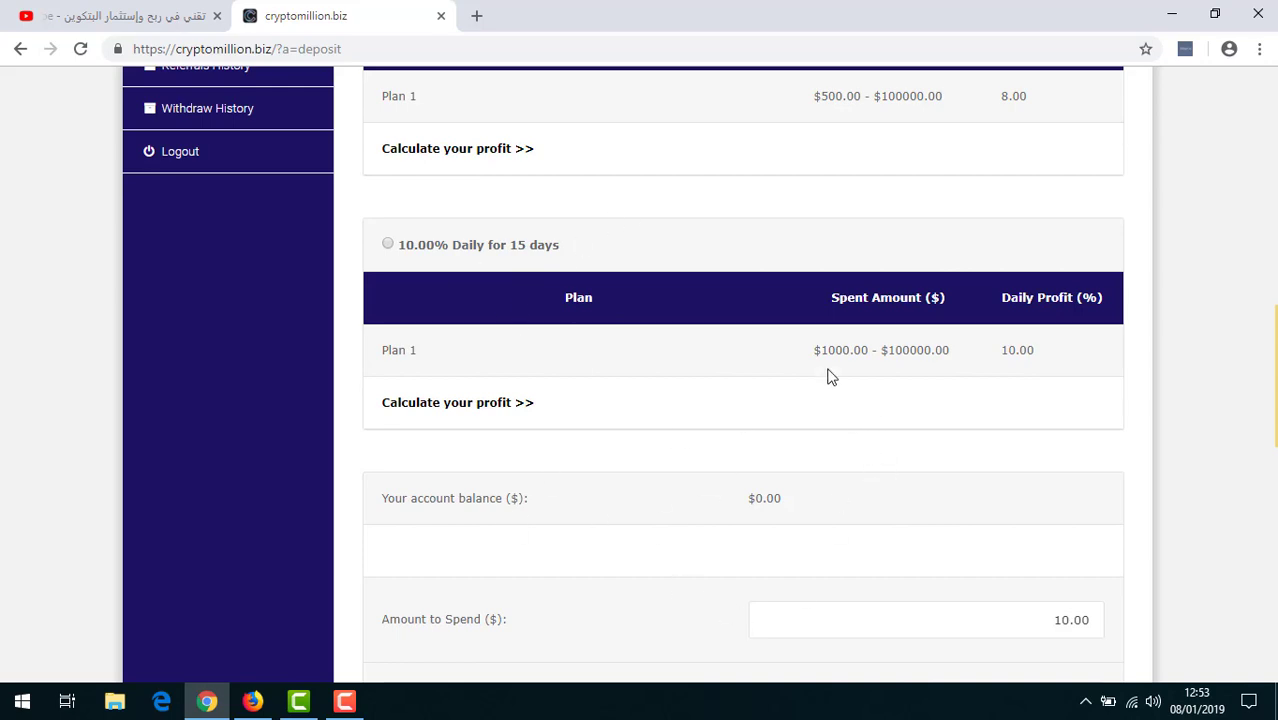
scroll(813, 517, up, 6)
scroll(813, 517, up, 2)
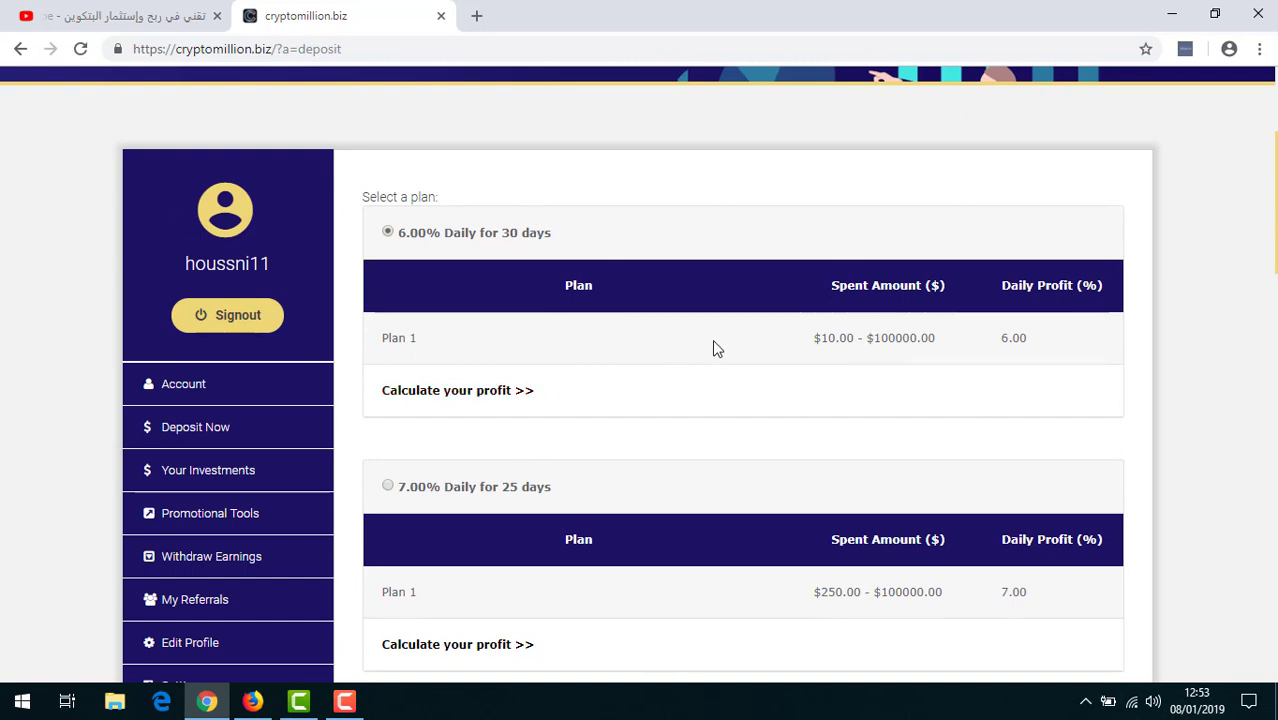
scroll(662, 266, down, 2)
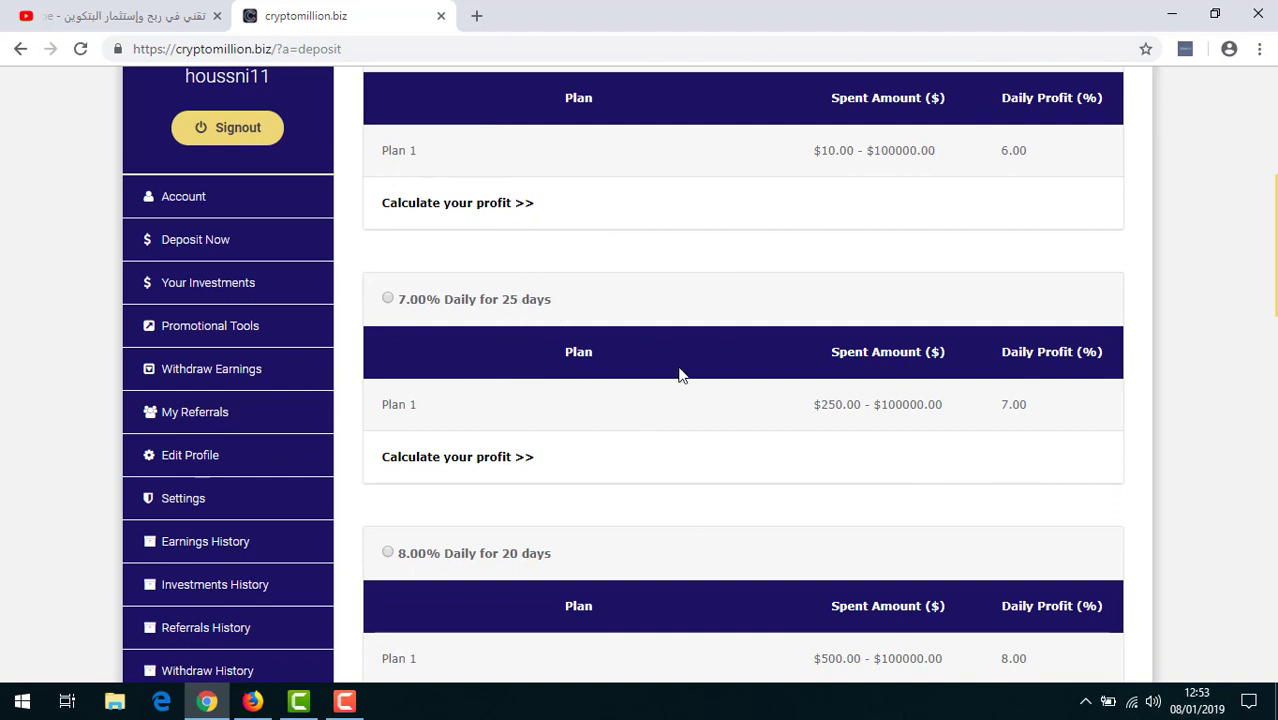
scroll(688, 396, up, 2)
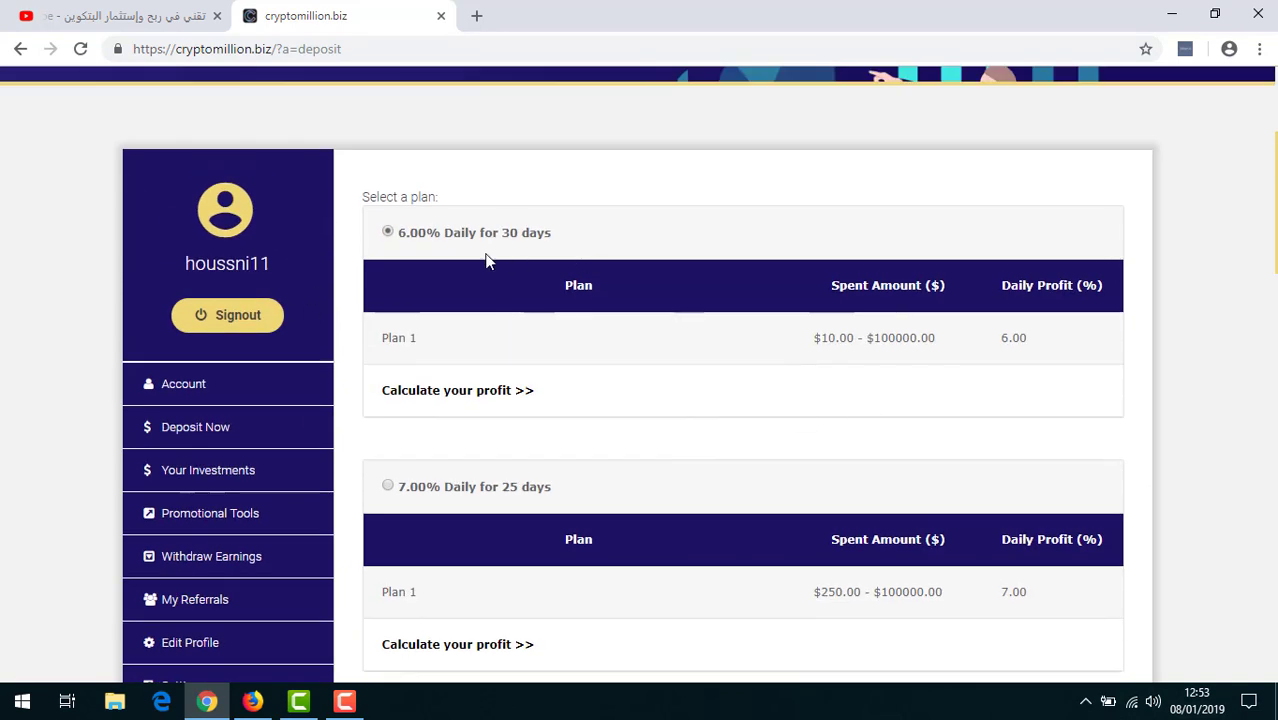
- Select the 7.00% Daily for 25 days plan, and return to the 6.00% Daily for 30 days plan
scroll(519, 226, down, 1)
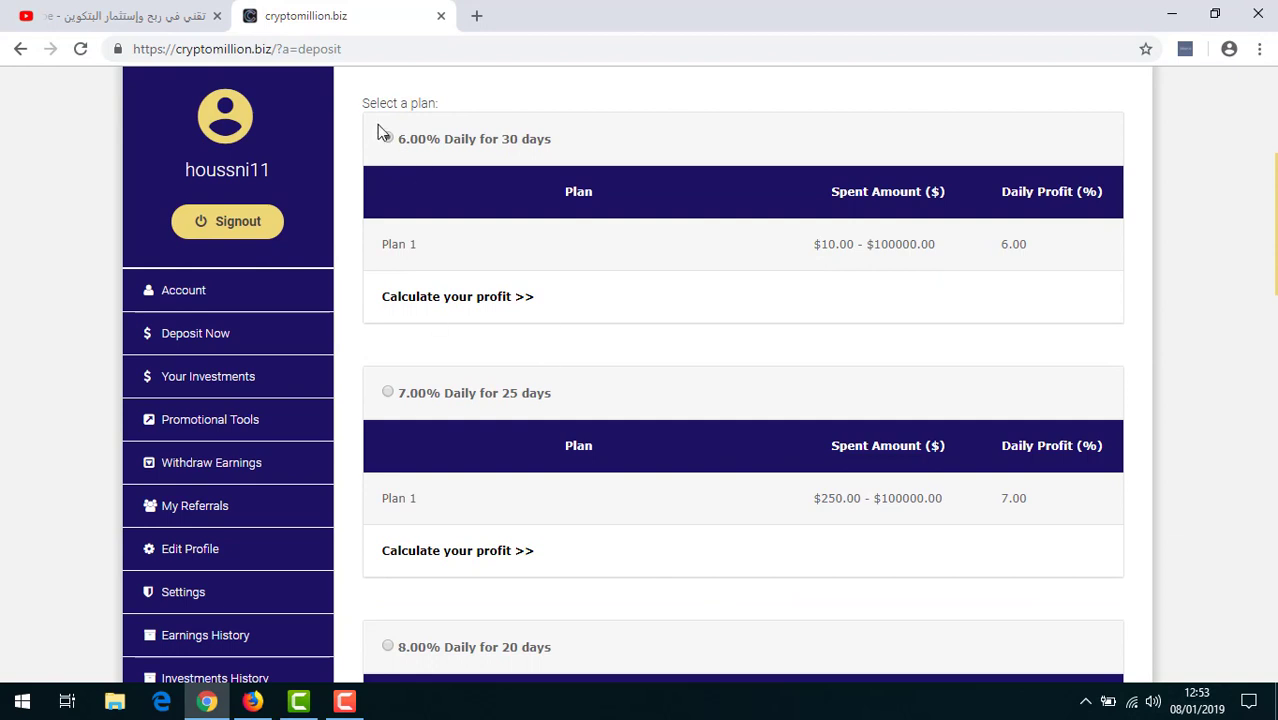
click(387, 394)
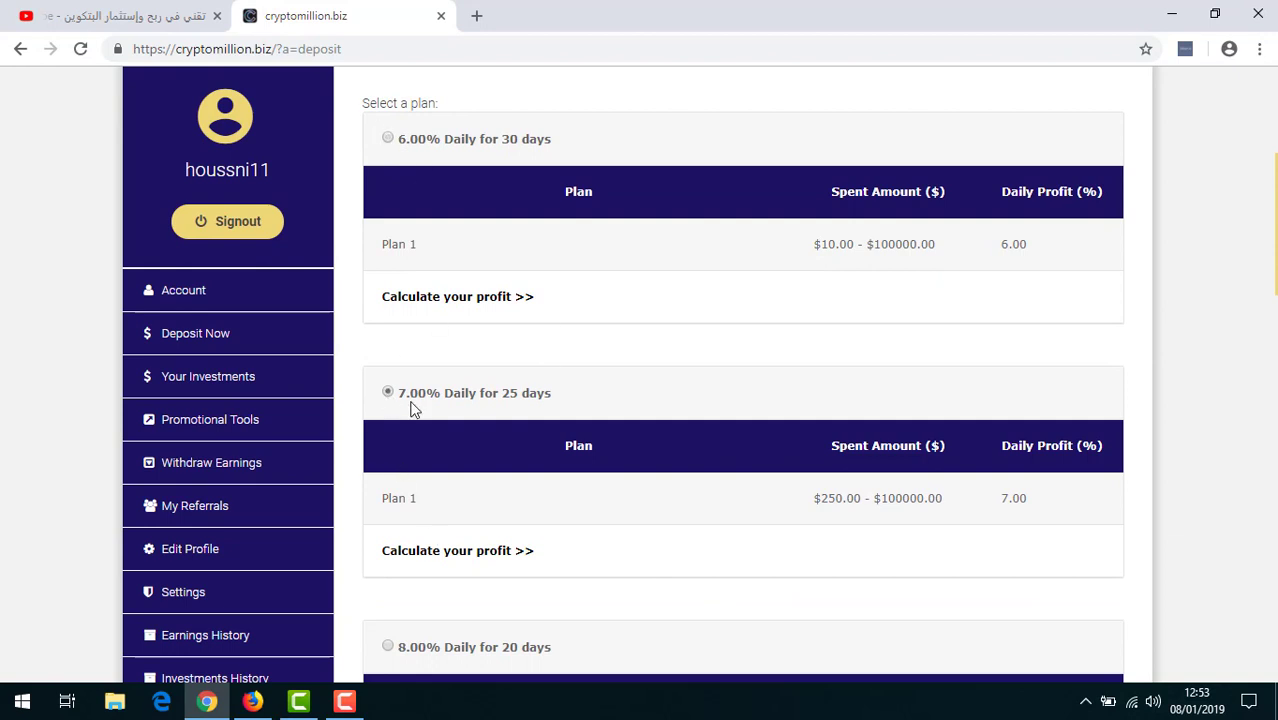
click(387, 140)
- Set the deposit's amount to spend to 100 dollars
scroll(662, 312, down, 10)
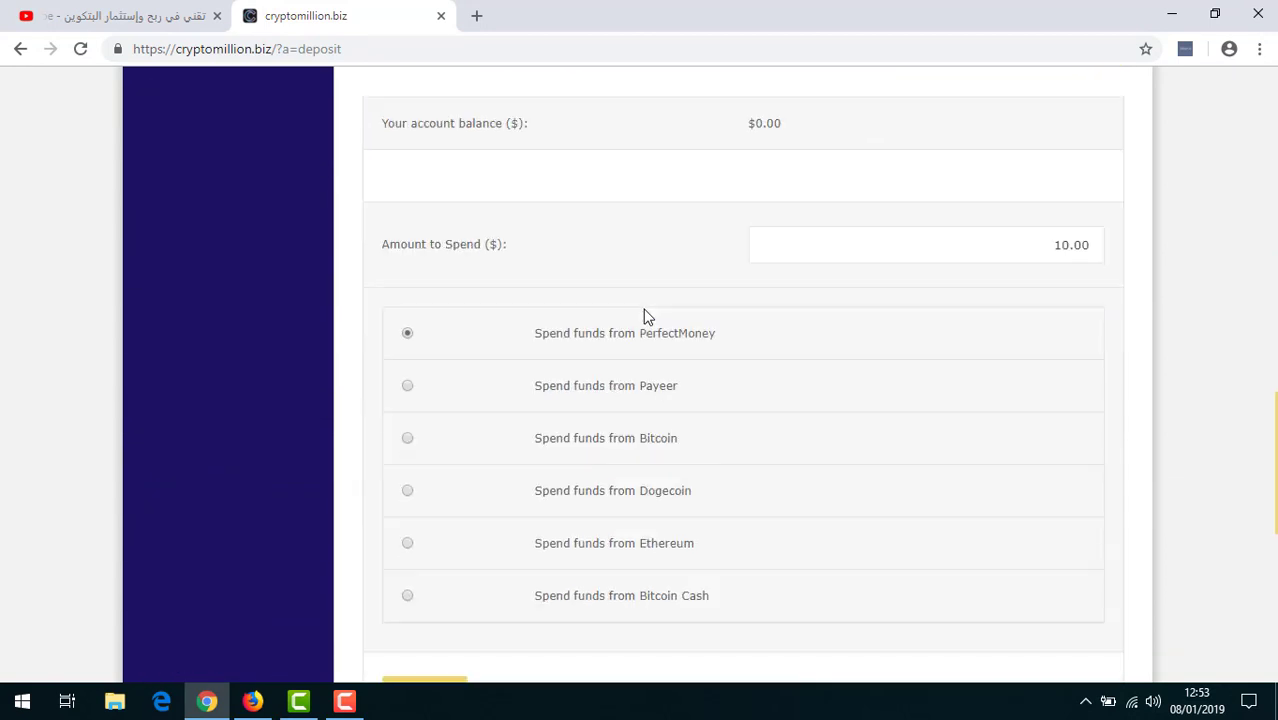
scroll(680, 330, up, 2)
scroll(579, 366, down, 3)
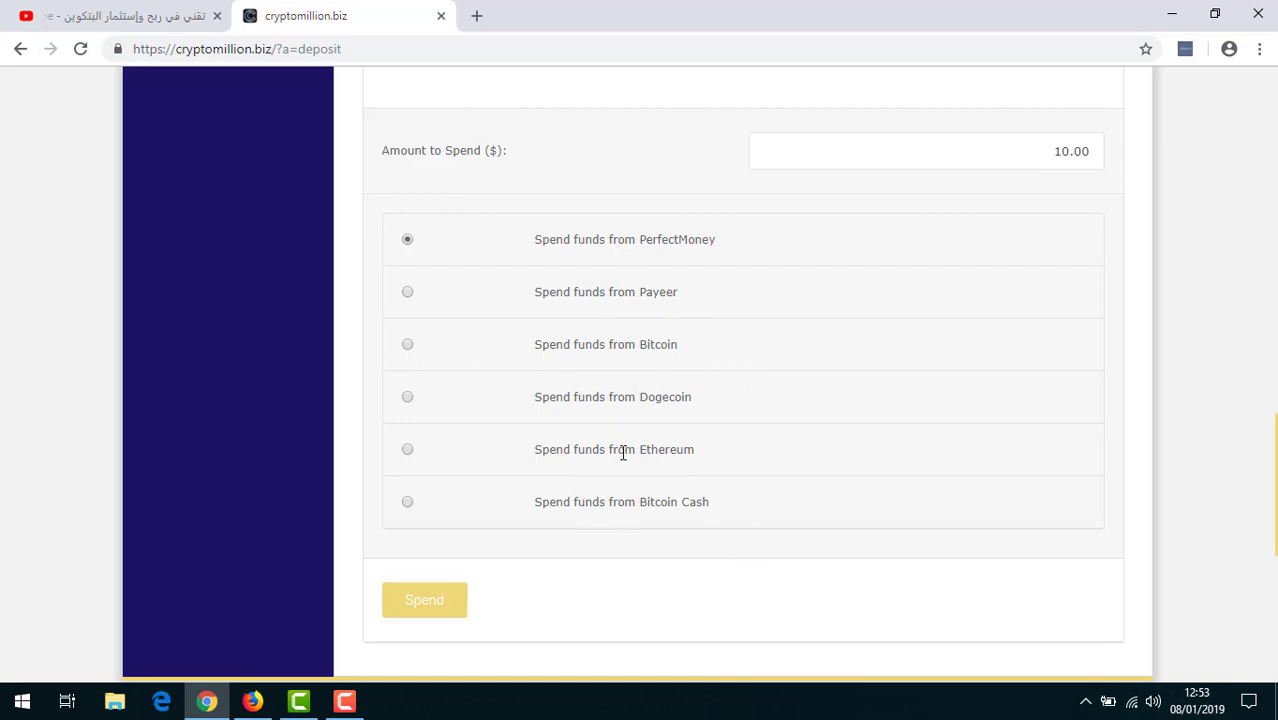
click(1081, 155)
double_click(1085, 152)
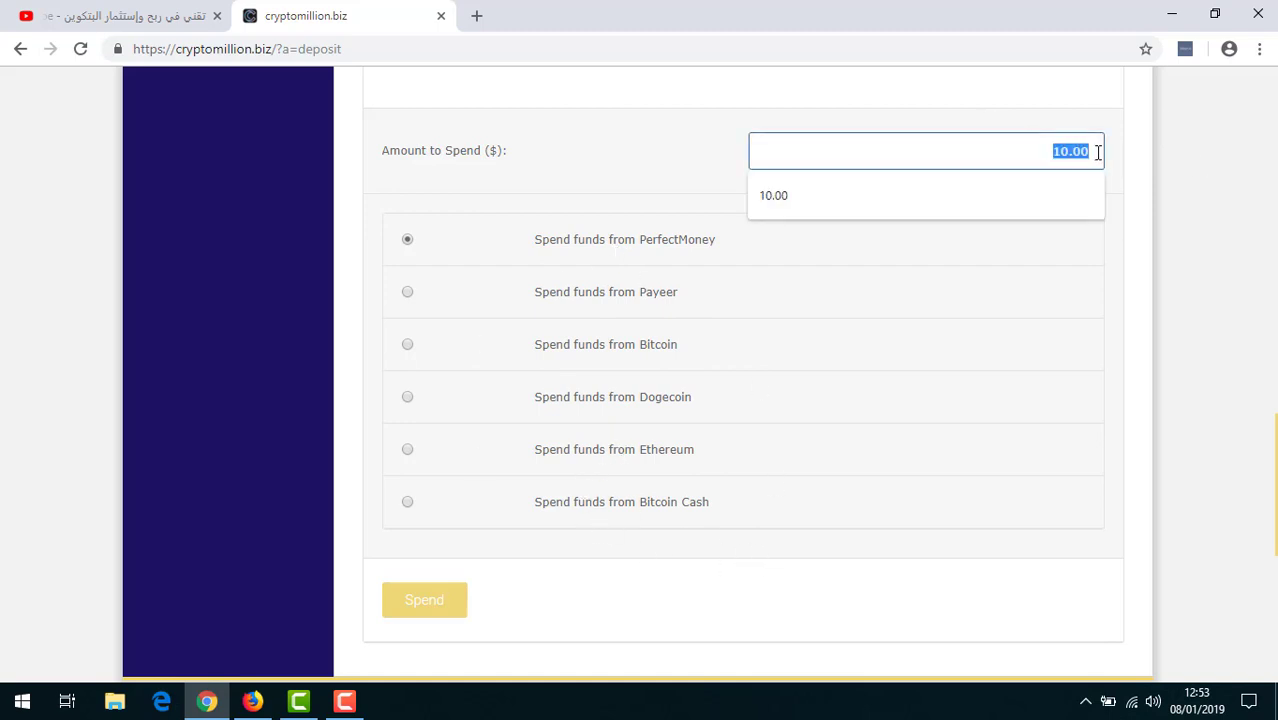
key(BackSpace)
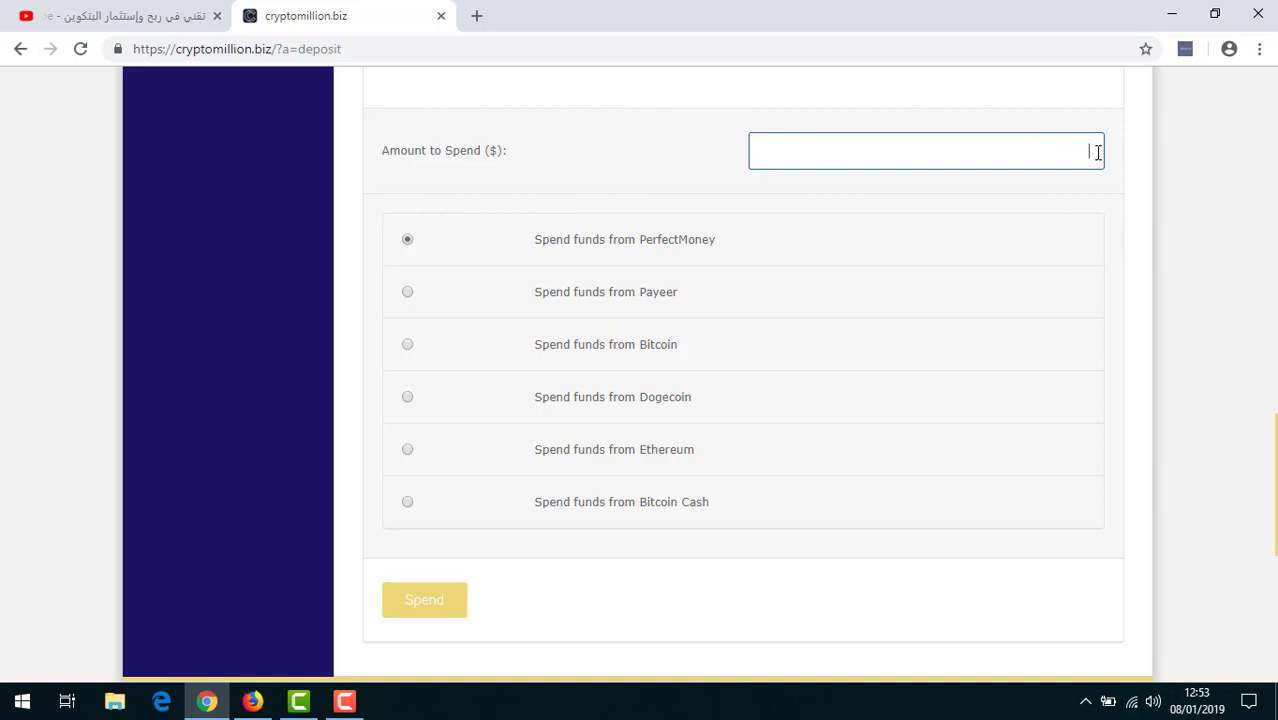
text(8)
key(BackSpace)
text(1)
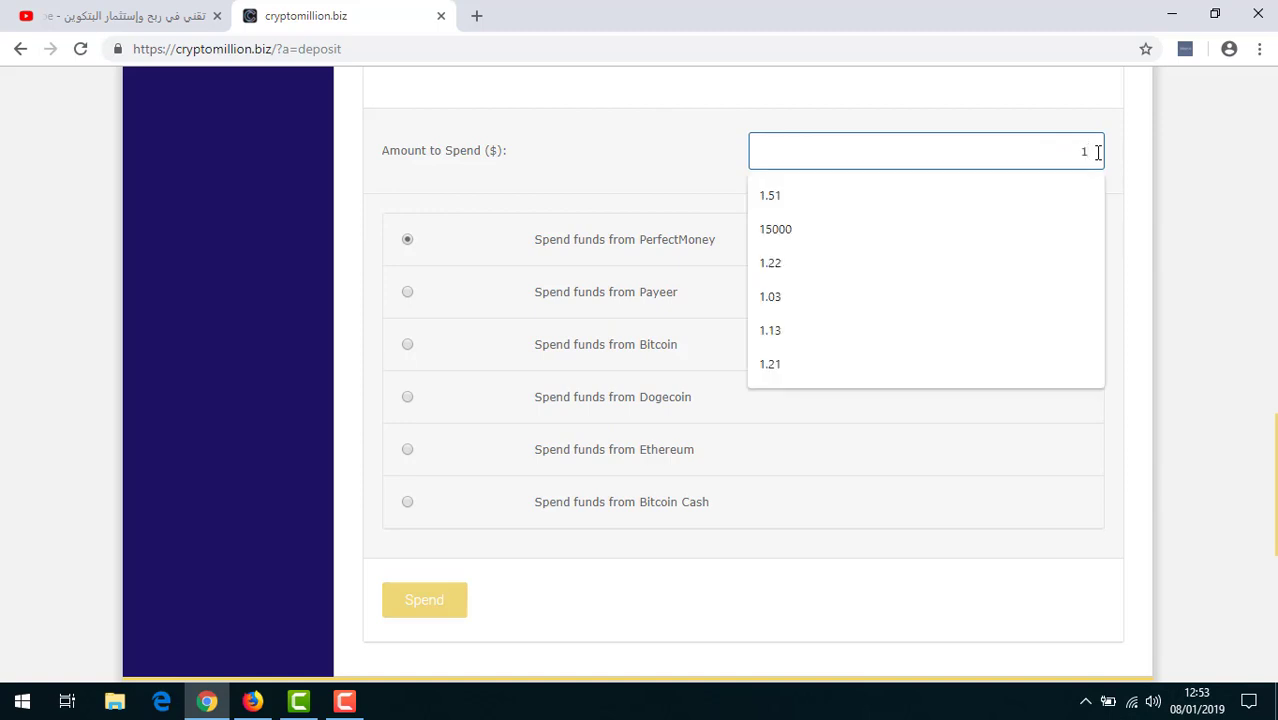
text(00)
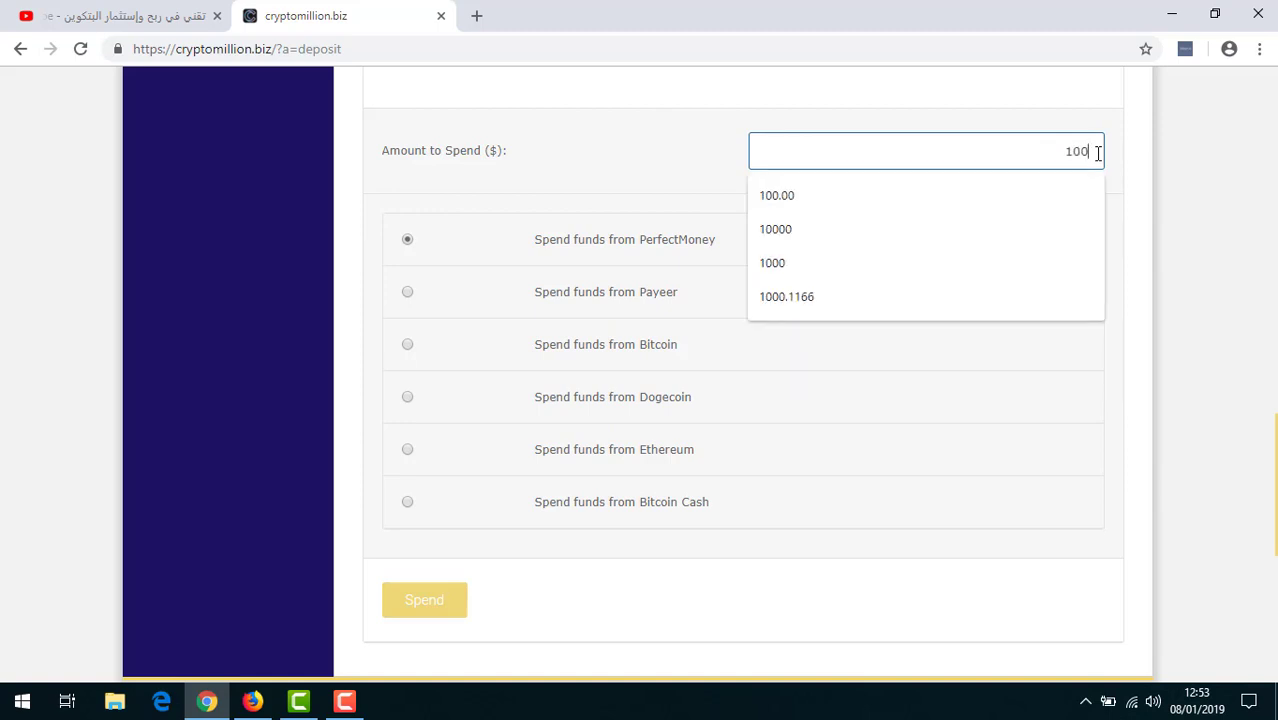
click(1232, 285)
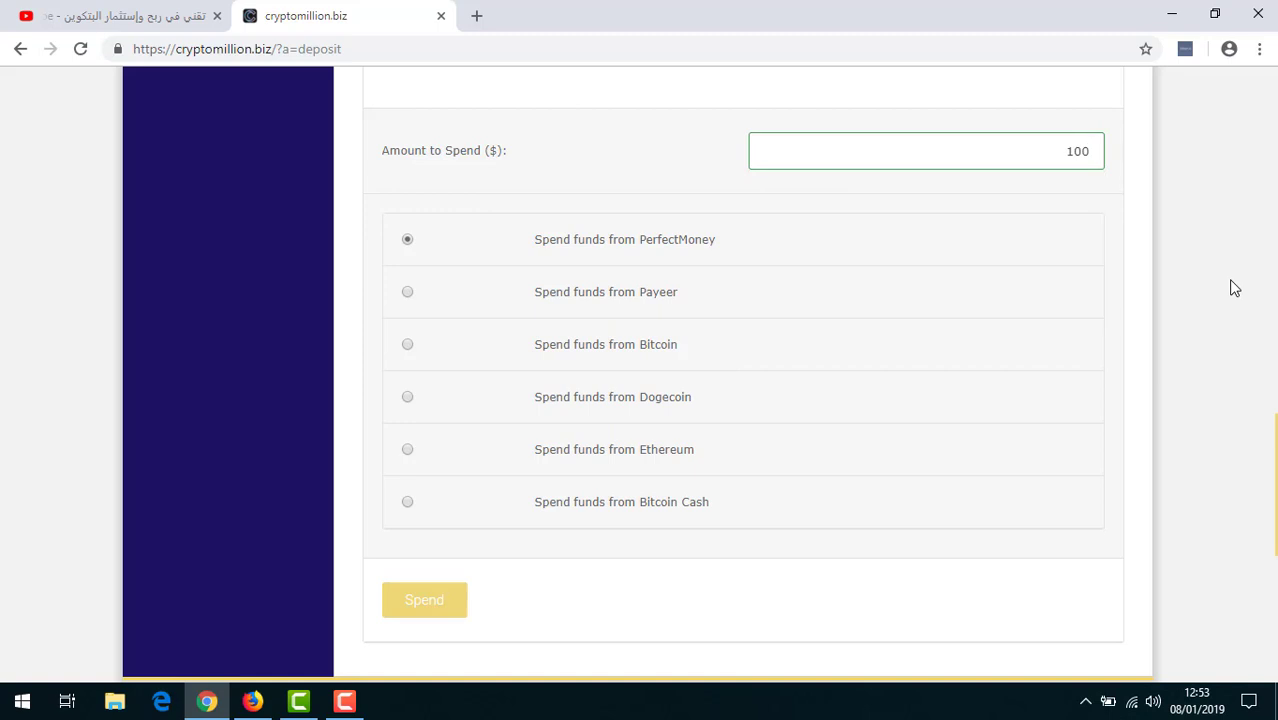
- Submit the 100 dollar deposit, process it through Payeer as the payment system up to the invoice confirmation, and return to the deposit form
click(443, 603)
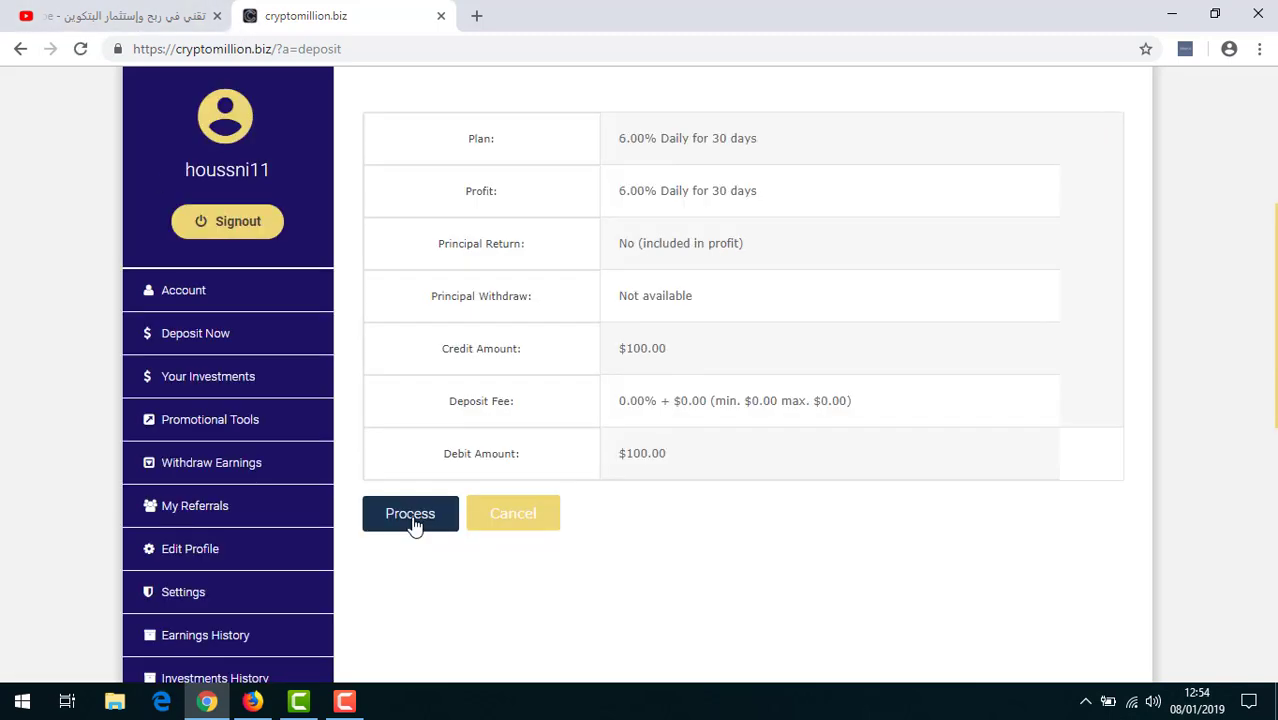
click(403, 524)
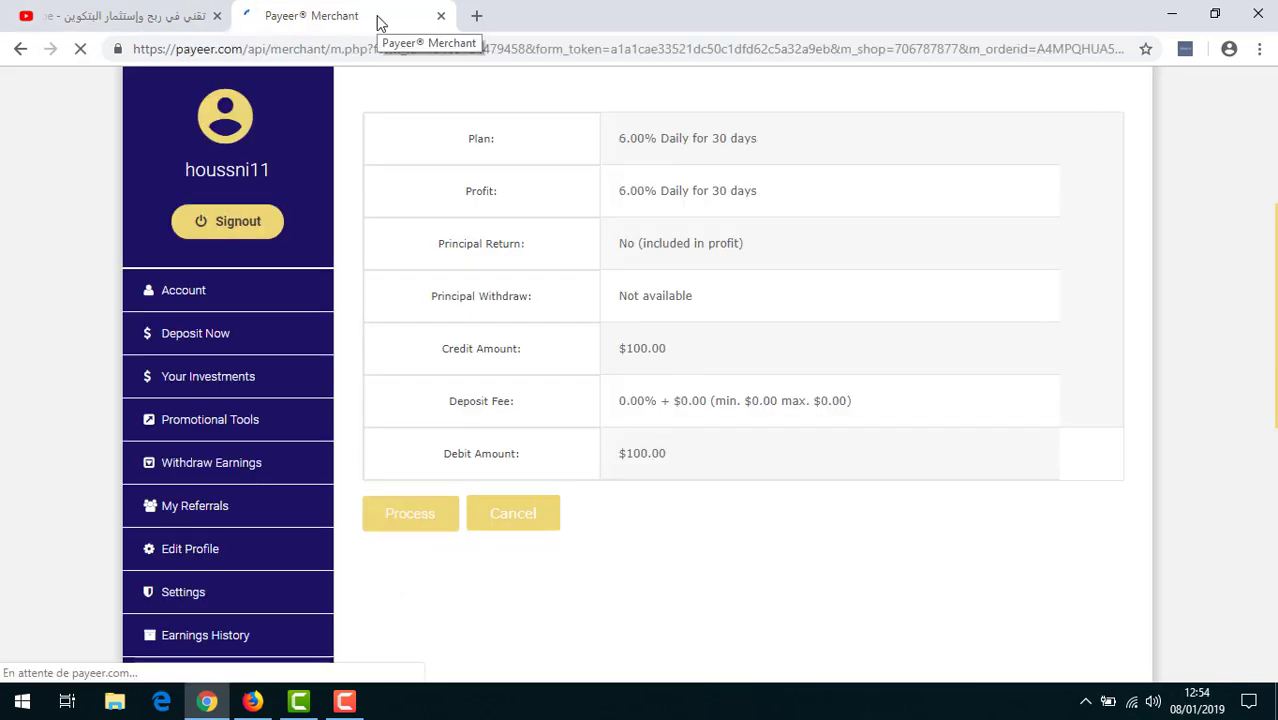
scroll(271, 391, down, 1)
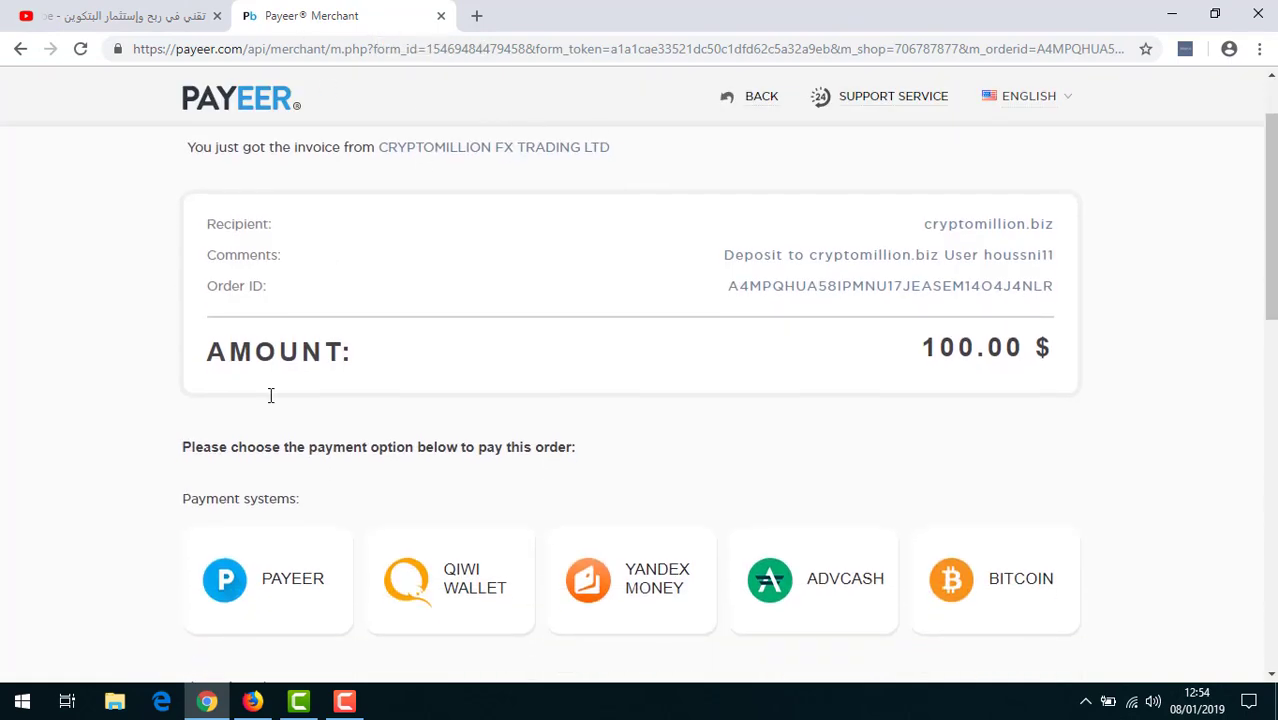
click(288, 553)
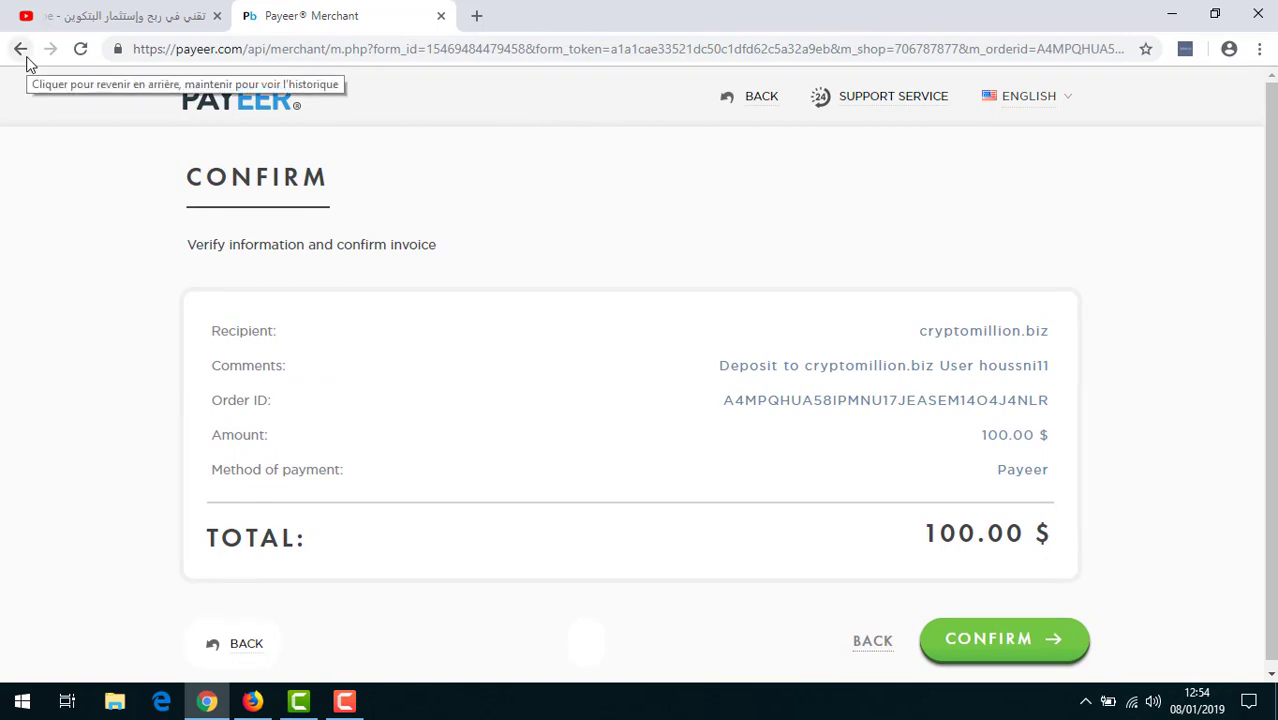
click(20, 49)
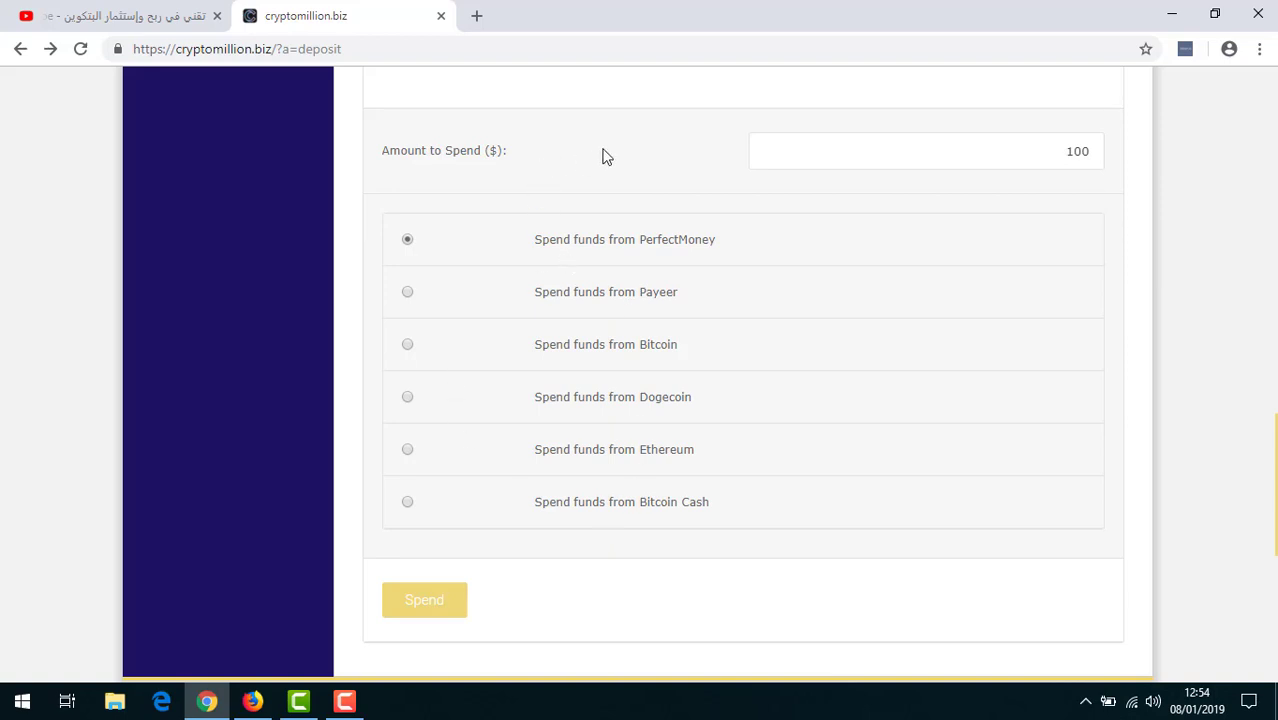
- Choose to spend funds from Bitcoin and set the deposit's amount to spend to 50 dollars
click(407, 345)
click(1056, 150)
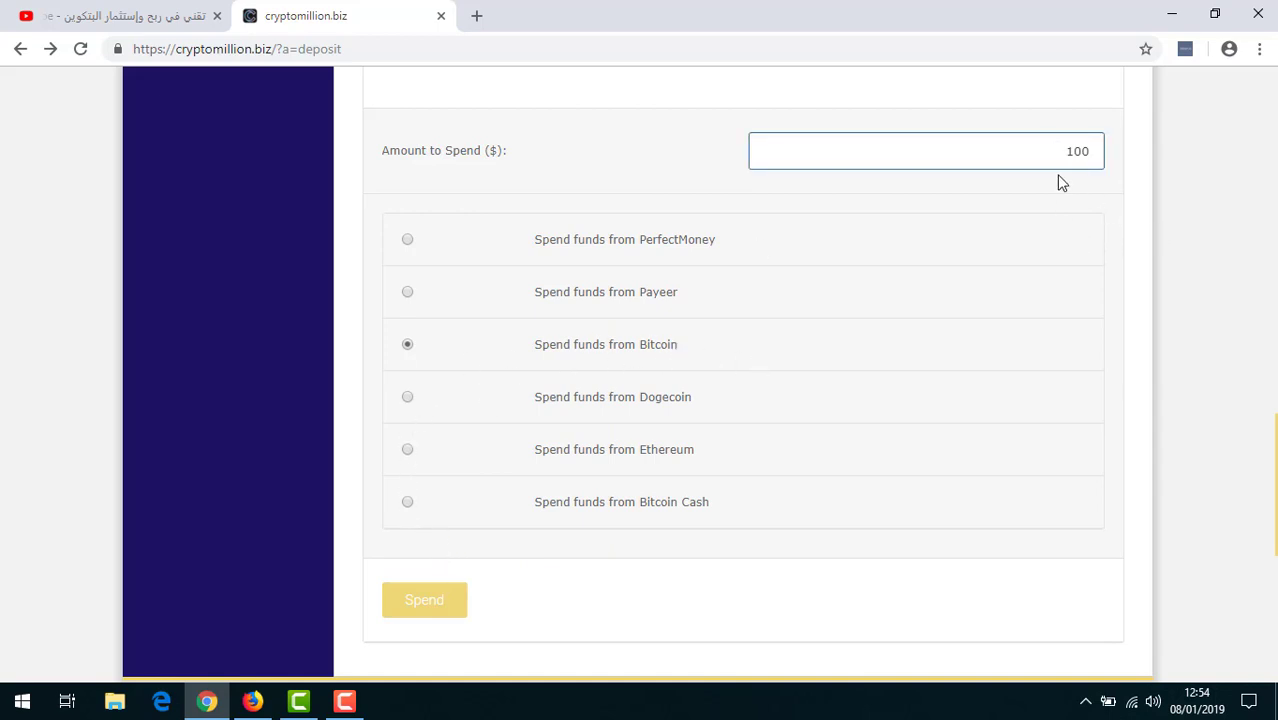
double_click(1075, 150)
text(50)
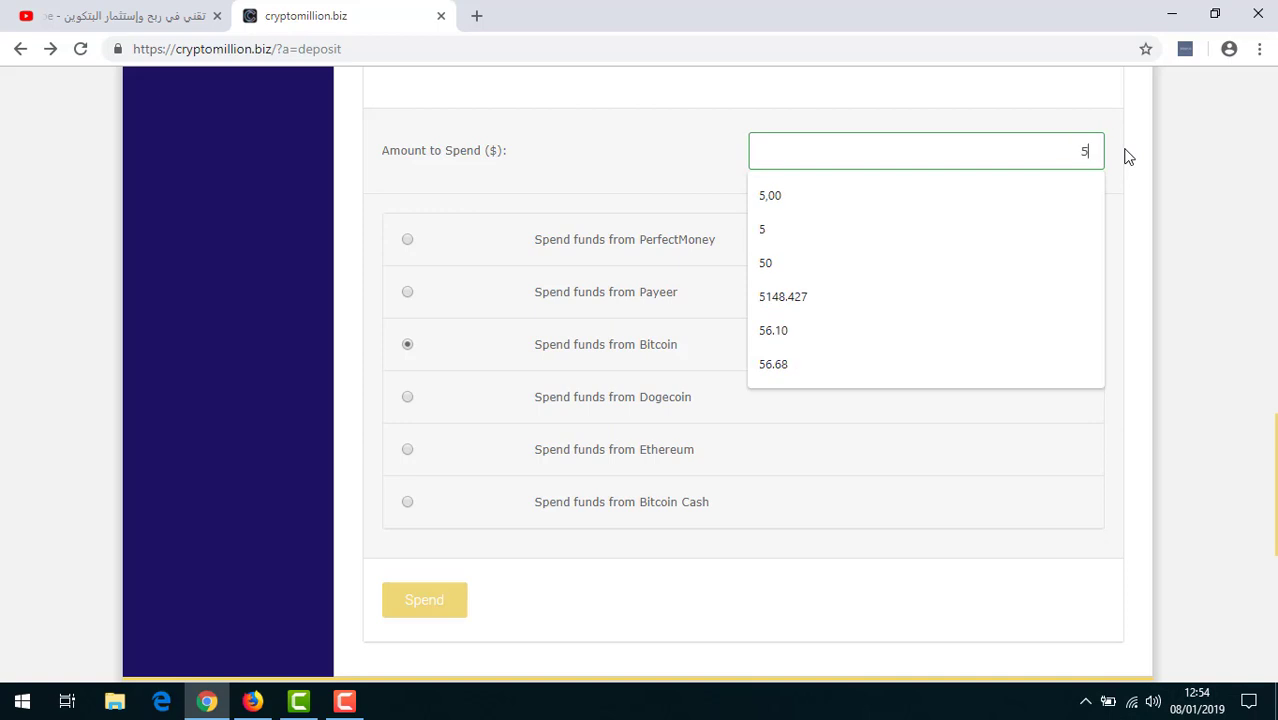
click(1135, 254)
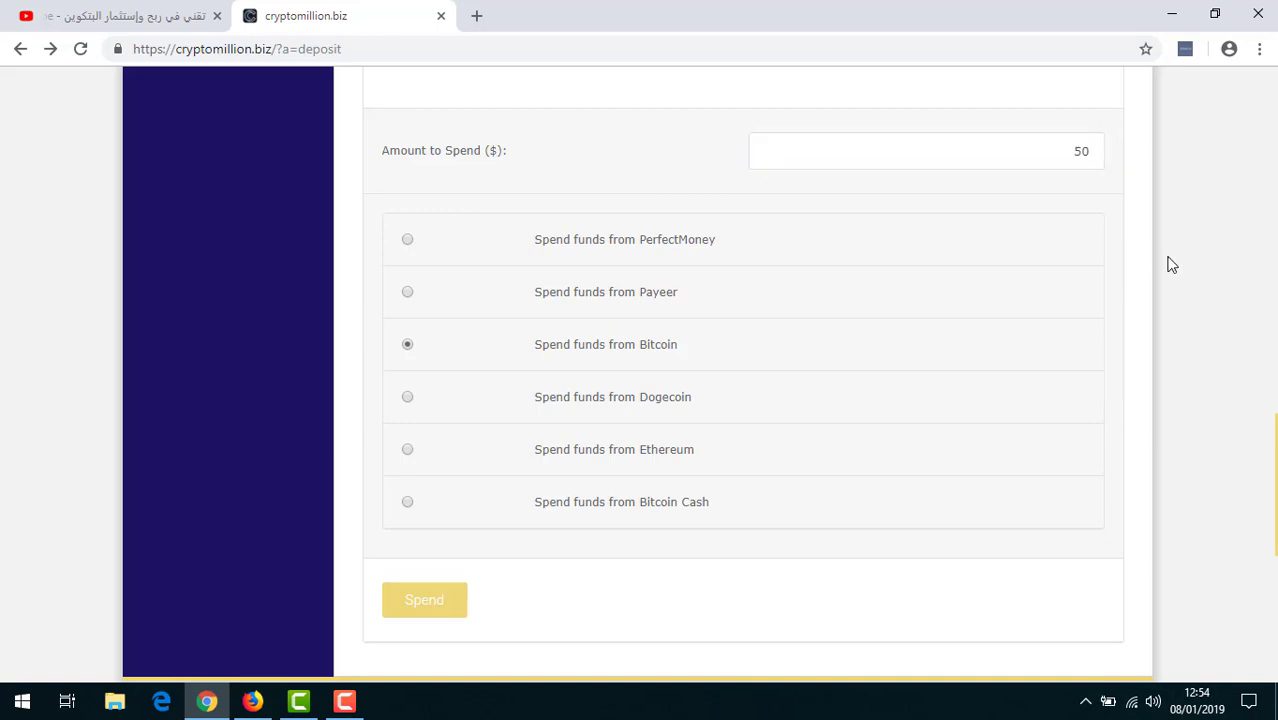
- Submit the deposit and highlight the BTC amount to send and the receiving wallet address in the payment instructions
click(437, 606)
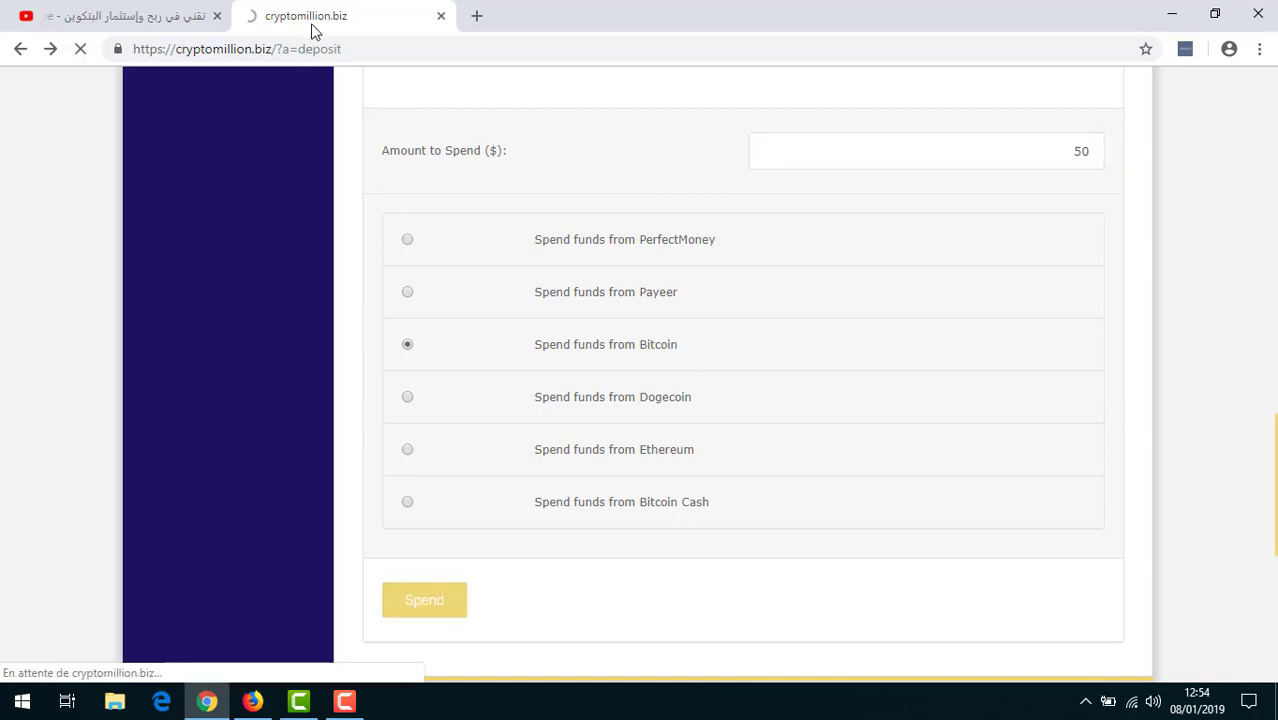
scroll(564, 394, up, 1)
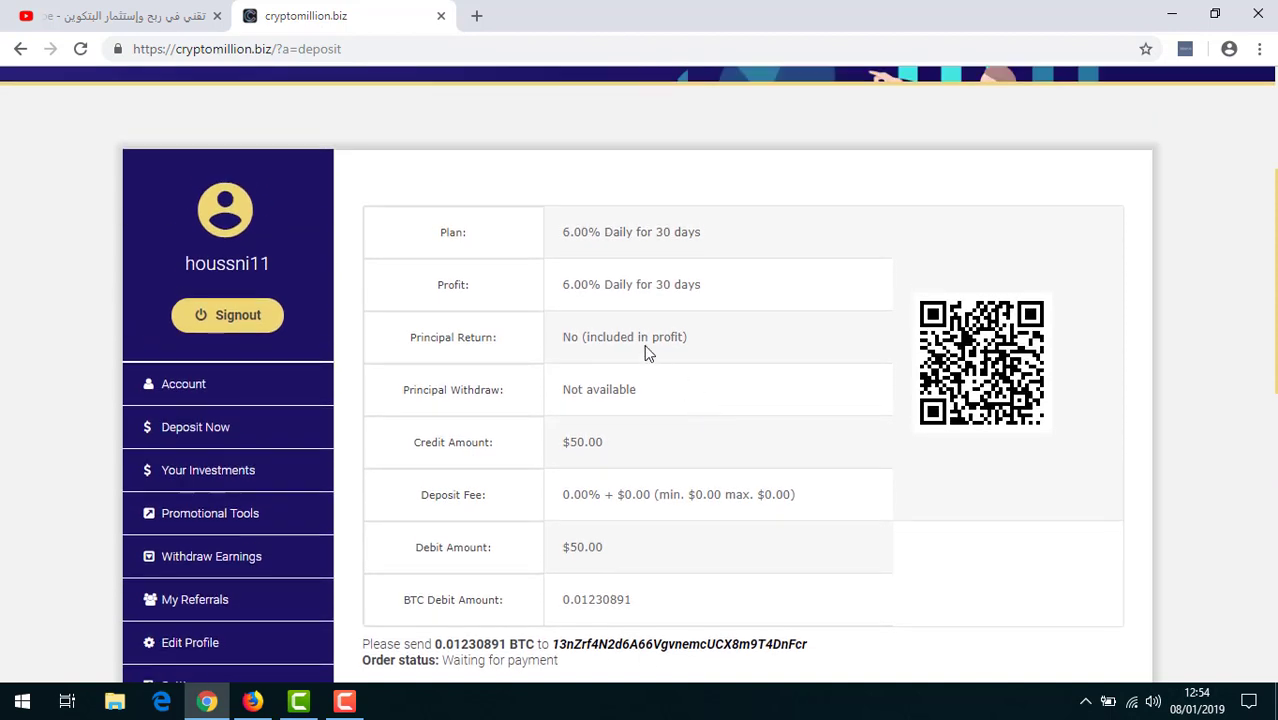
double_click(442, 552)
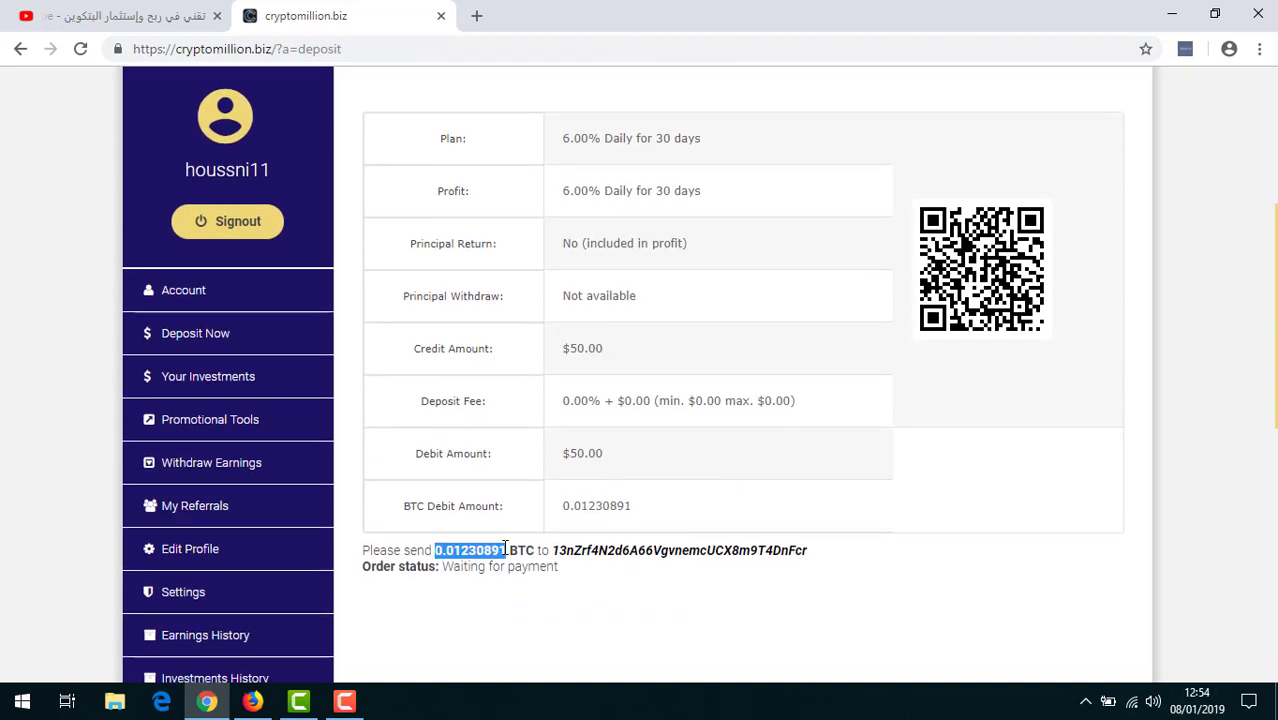
mouse_move(563, 558)
mouse_down()
mouse_move(693, 542)
mouse_move(844, 582)
mouse_move(675, 548)
mouse_move(554, 550)
mouse_up()
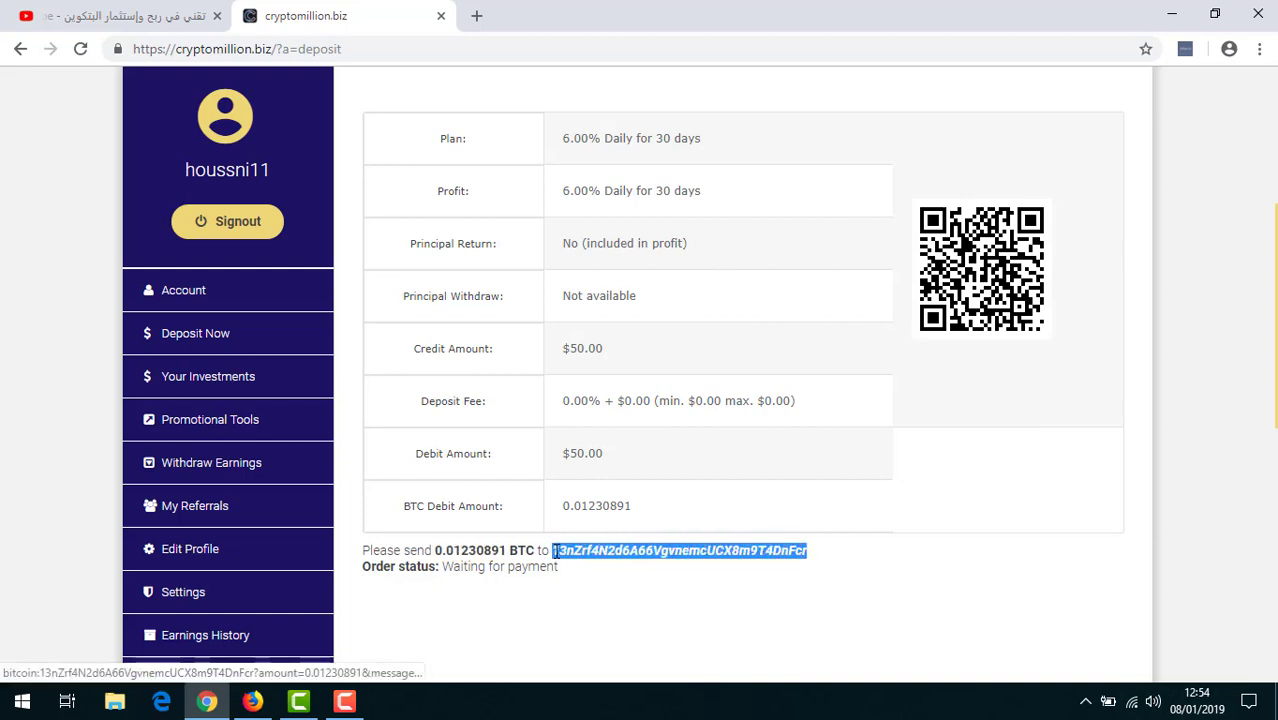
scroll(582, 315, up, 2)
scroll(452, 328, down, 2)
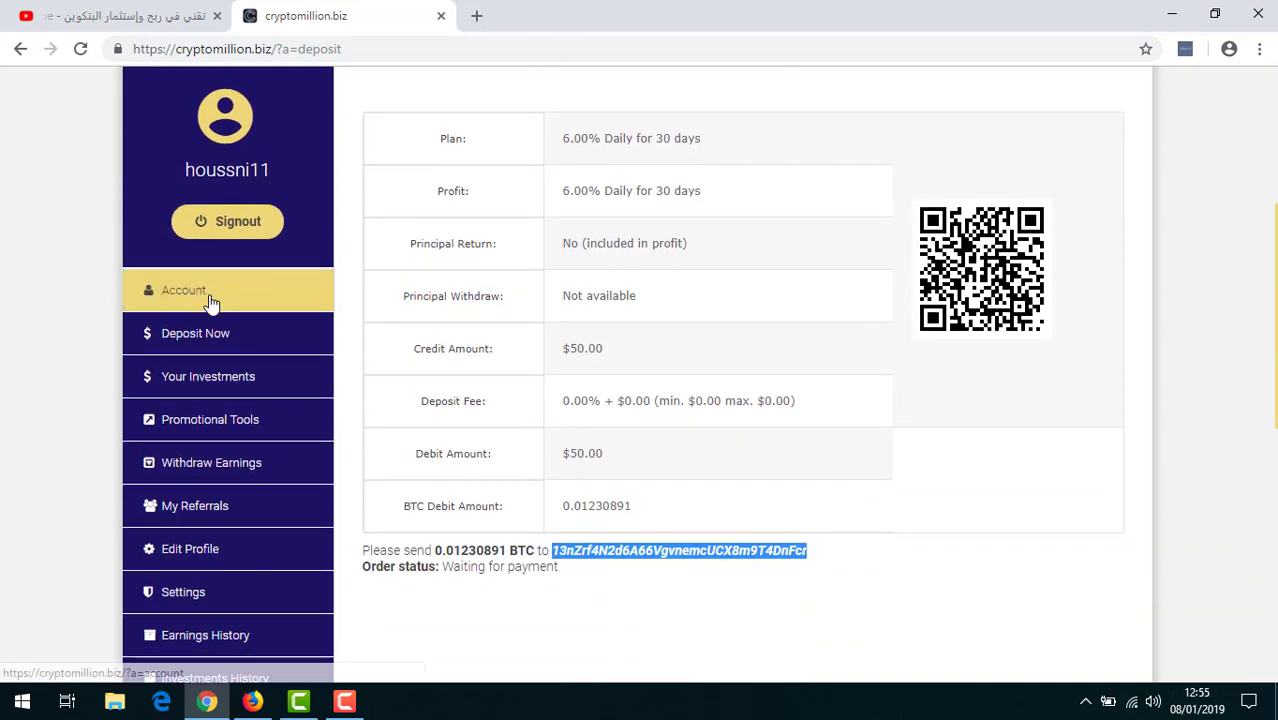
- Open the account overview and examine the earned, withdrawn, balance and active deposit totals
click(214, 297)
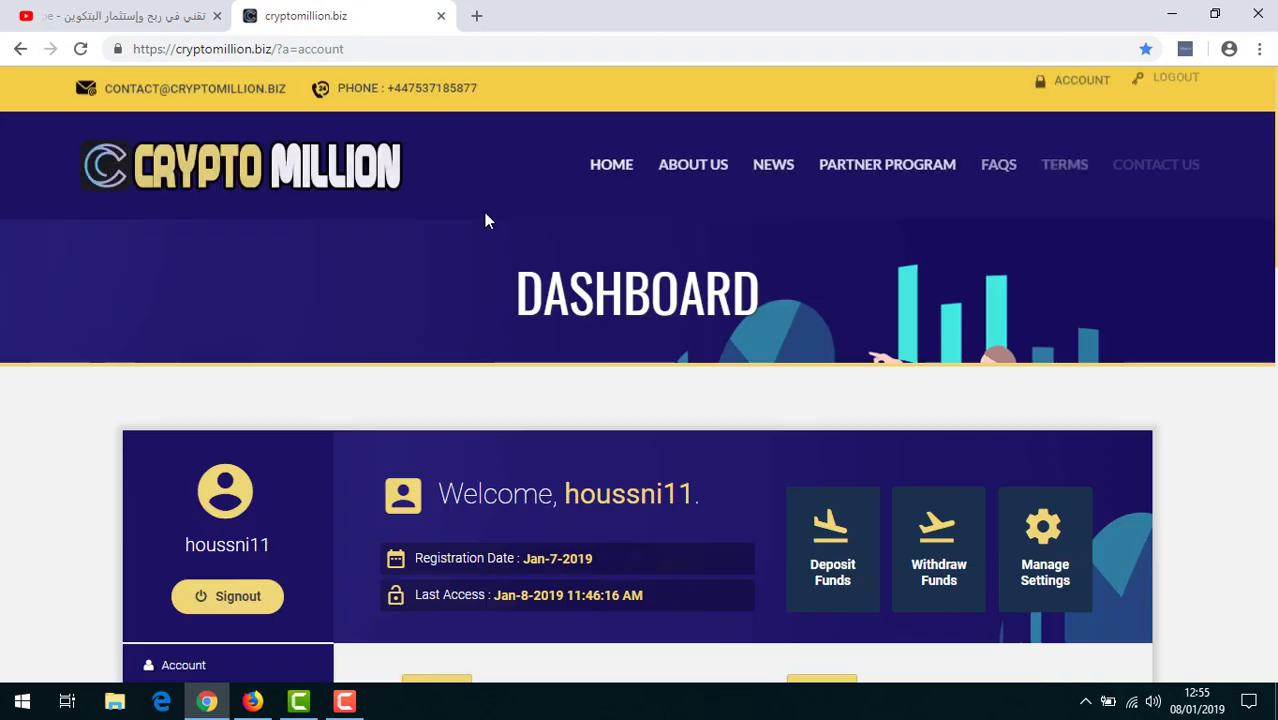
scroll(484, 212, down, 2)
scroll(680, 275, down, 2)
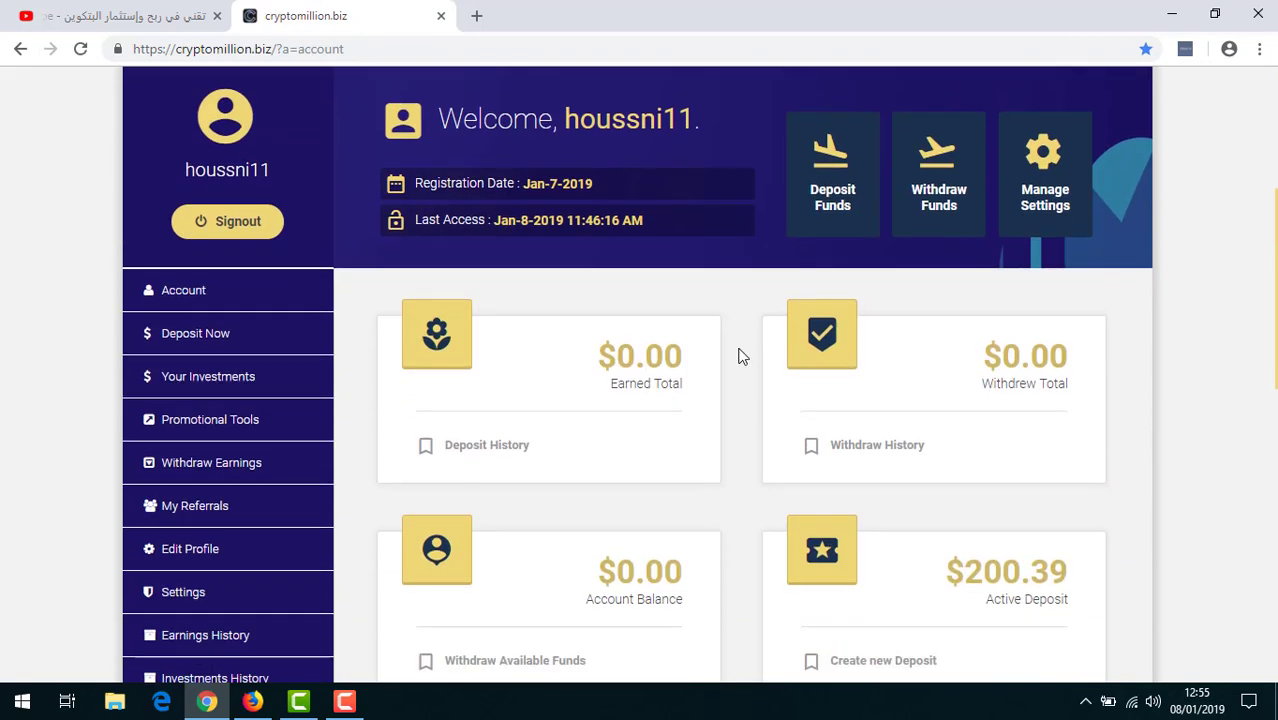
scroll(732, 352, down, 1)
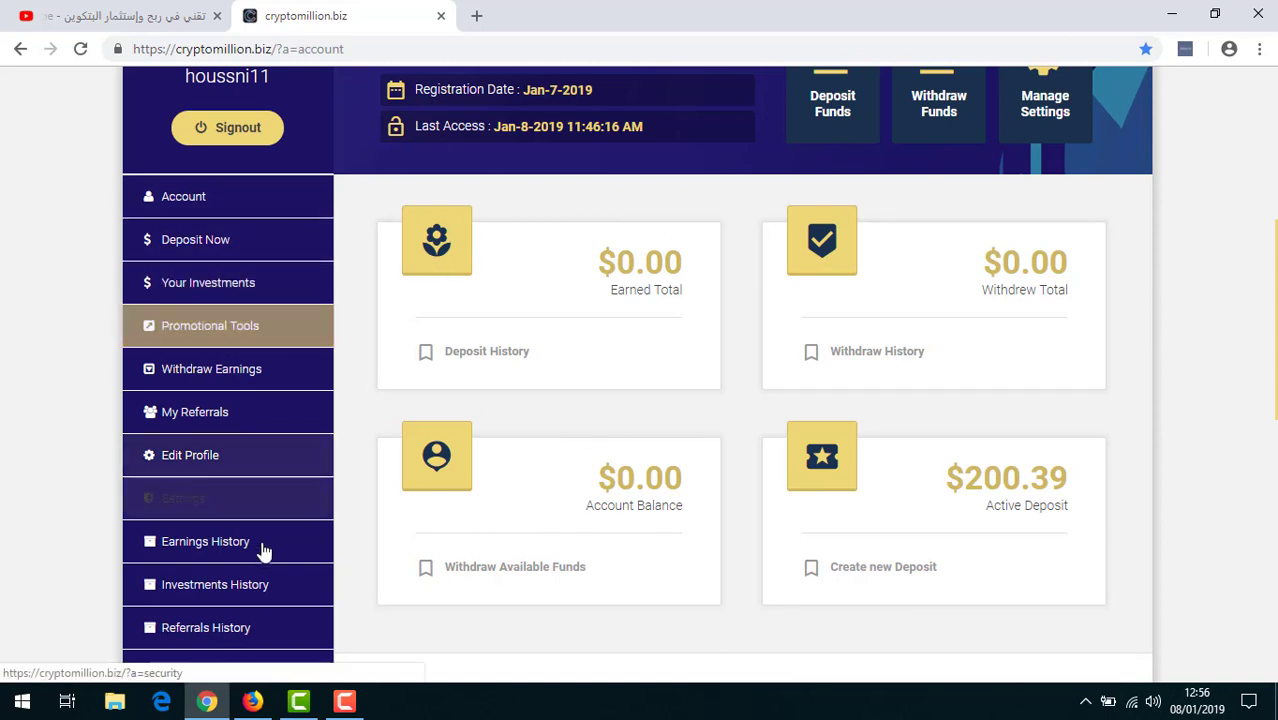
- Open the page for withdrawing earnings and examine the available funds and payout account of each payment processor
click(227, 384)
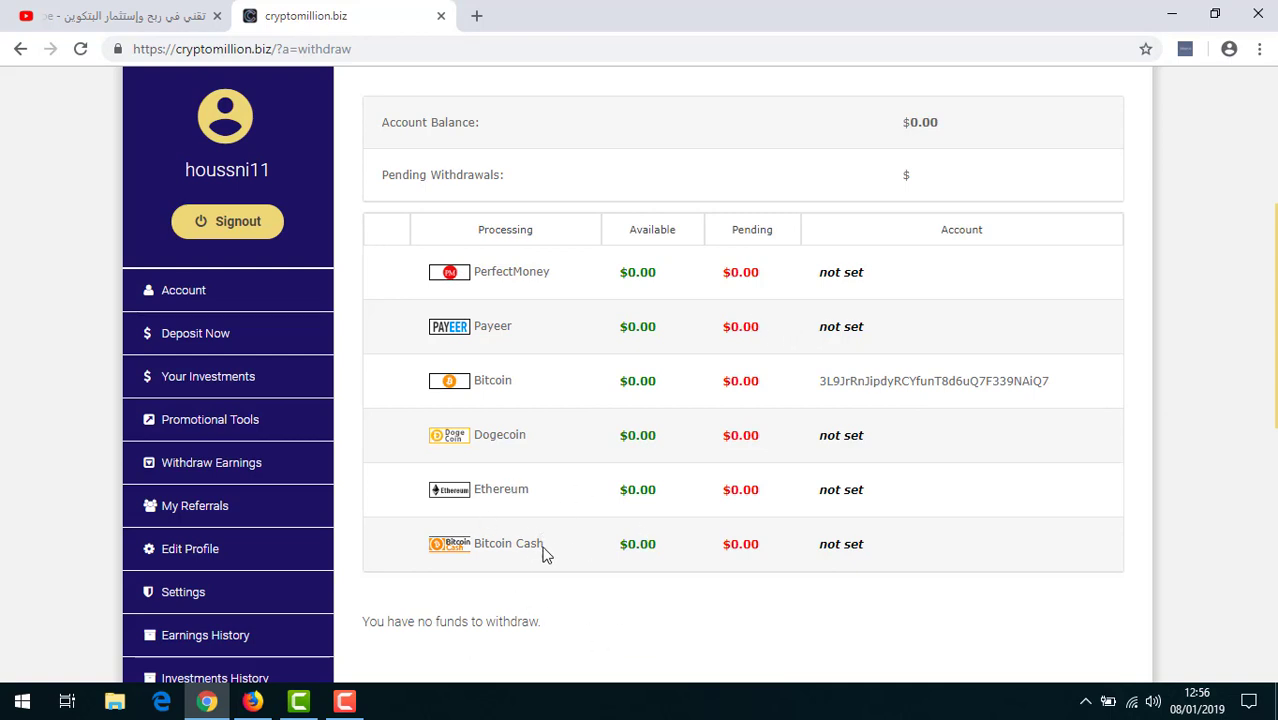
scroll(612, 381, down, 2)
scroll(727, 357, up, 3)
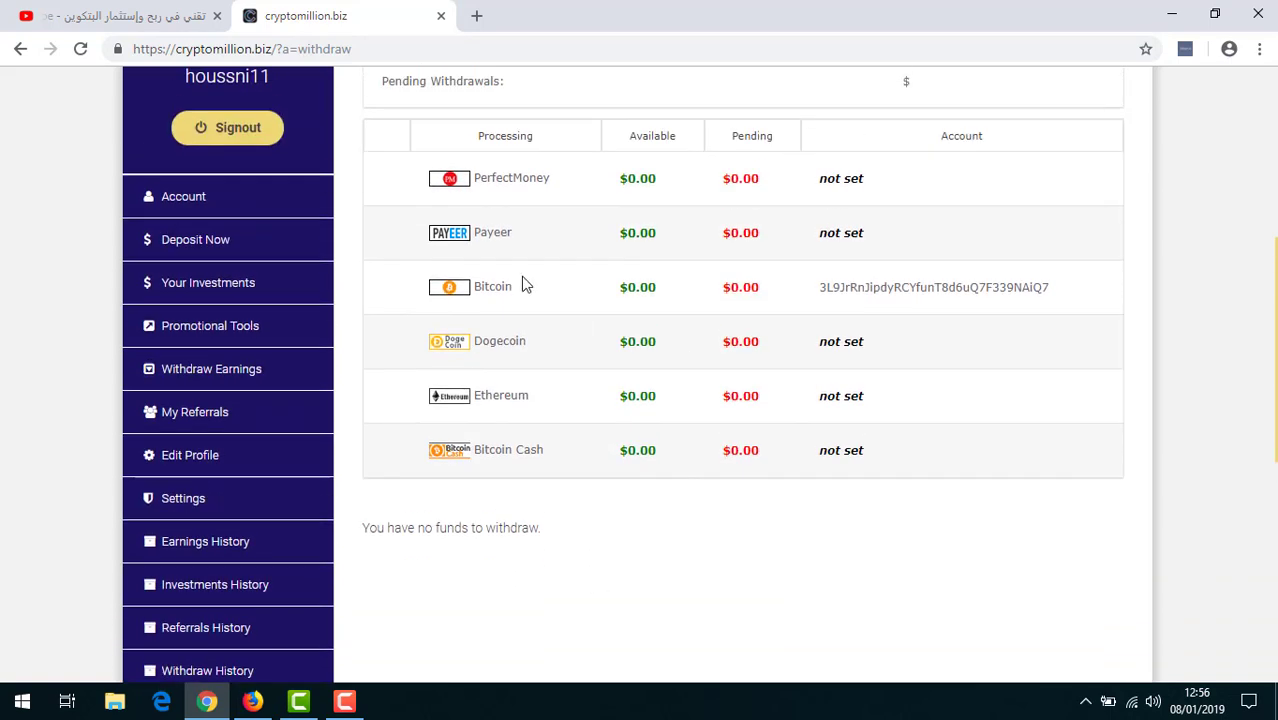
scroll(919, 579, down, 1)
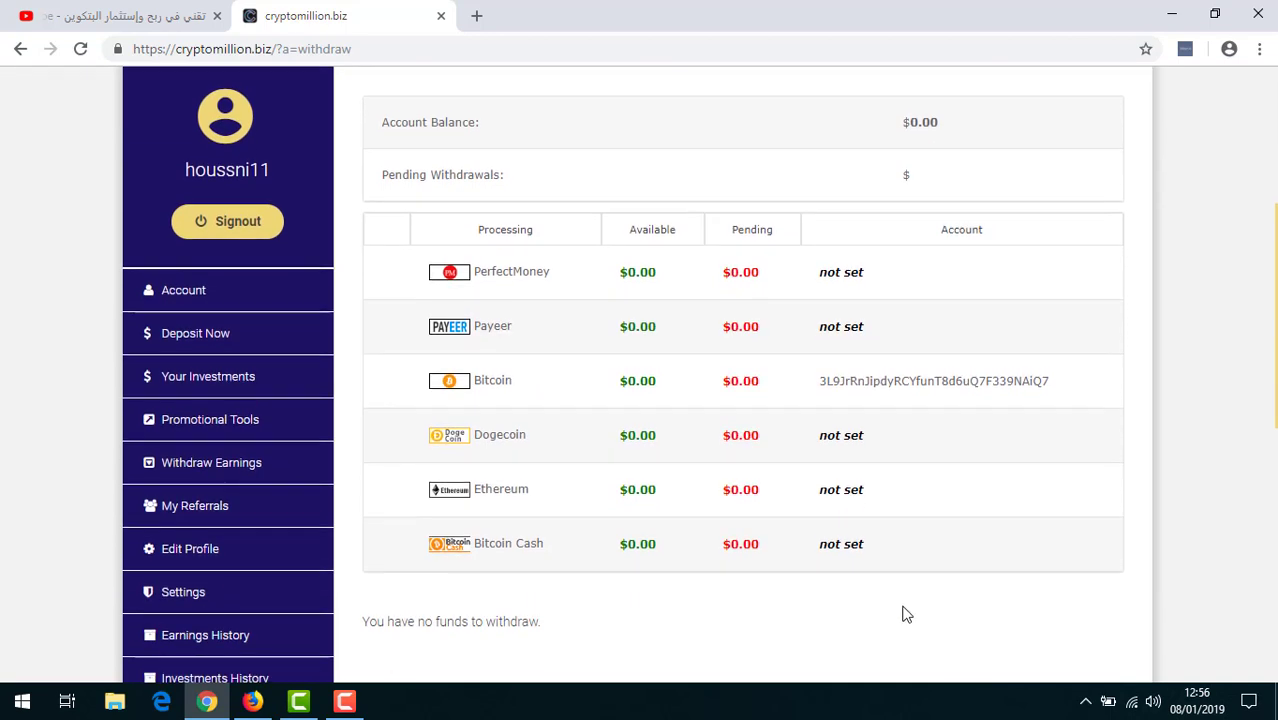
- Return to the account overview, and switch to the YouTube channel's video list
click(243, 302)
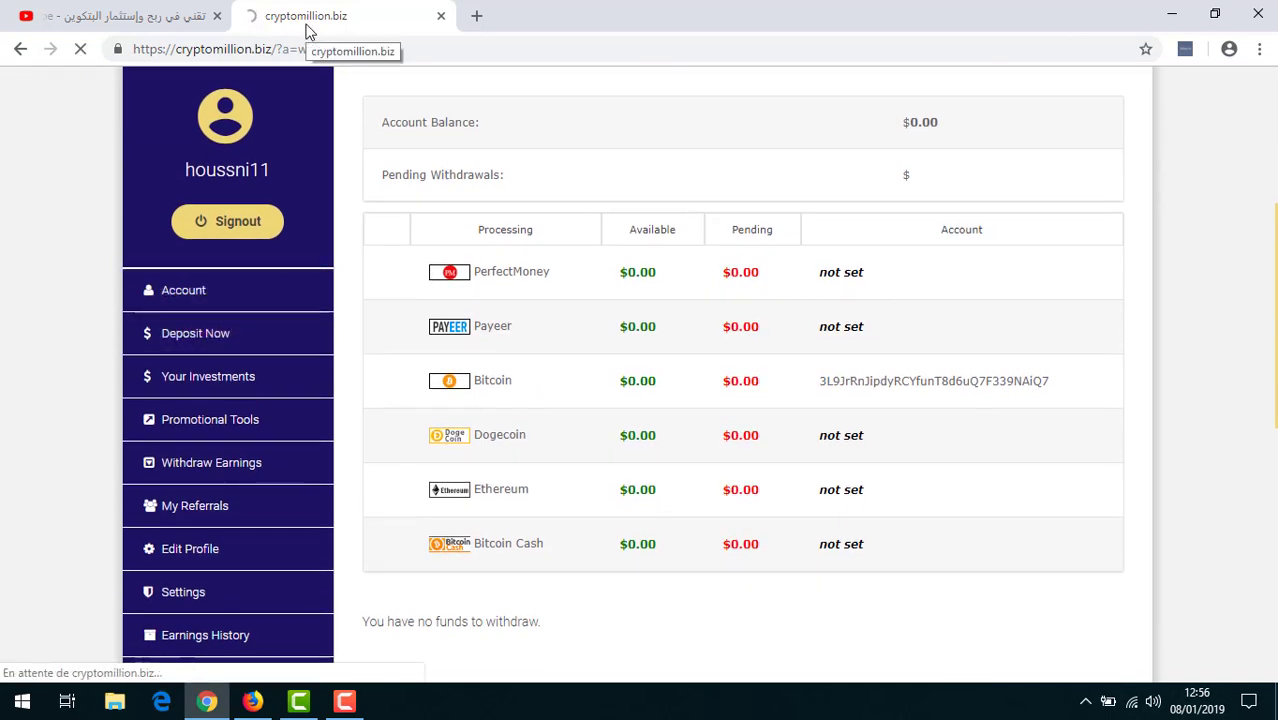
scroll(552, 338, down, 3)
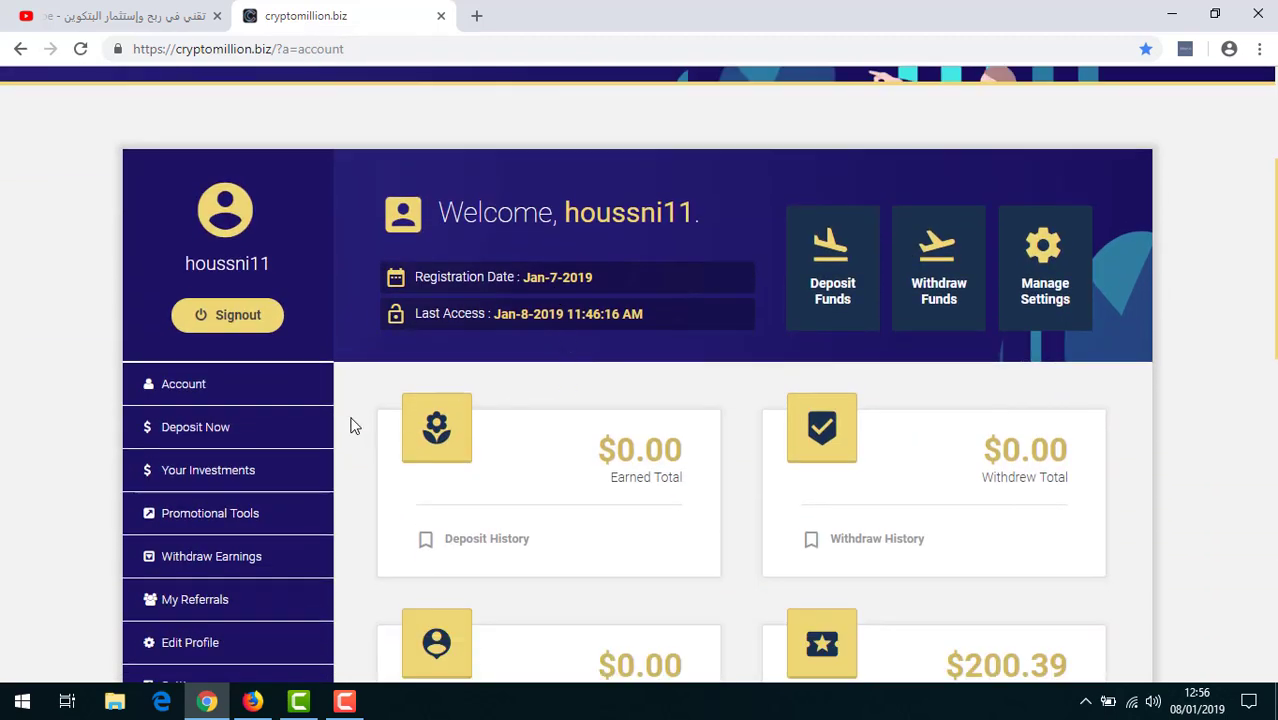
click(165, 18)
scroll(455, 292, up, 3)
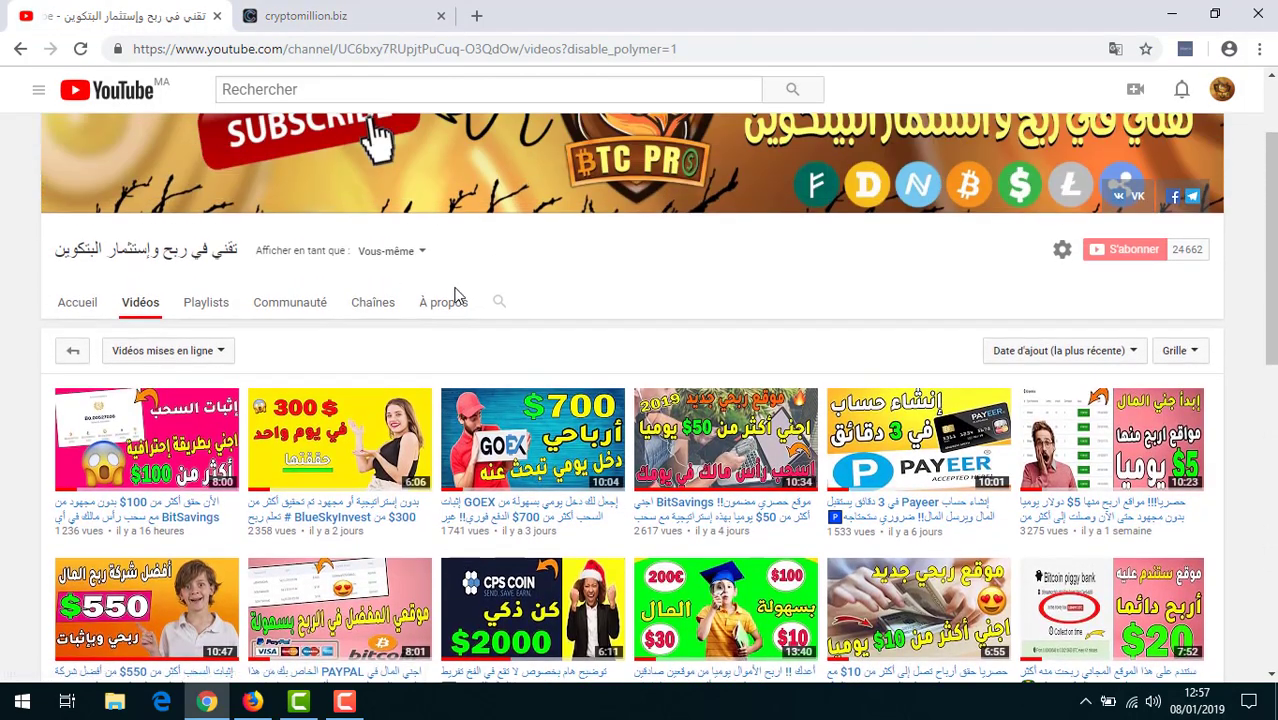